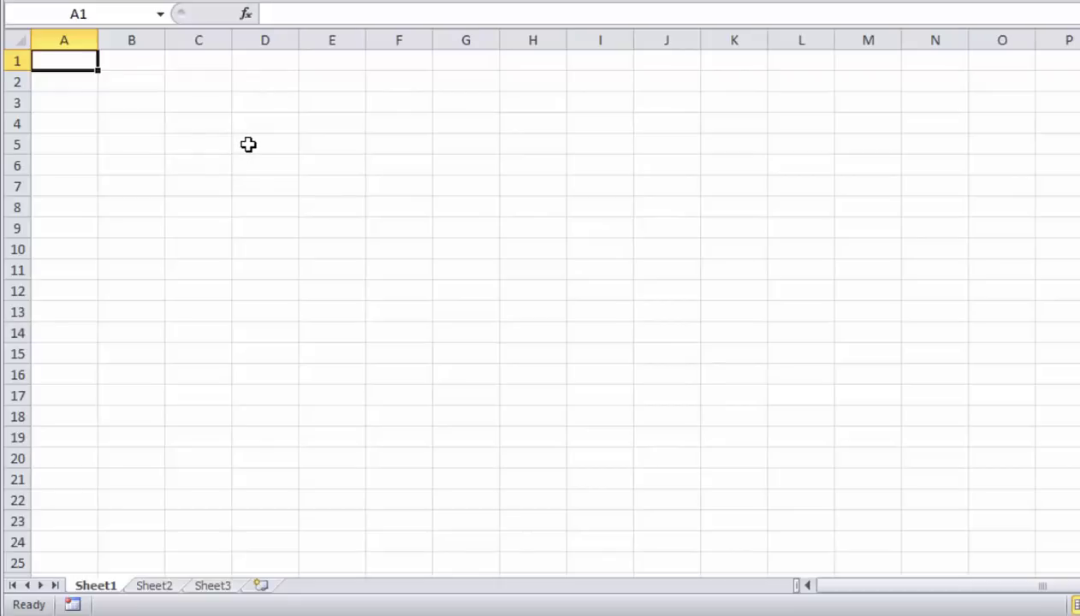
# Enter =CHAR(1) in cell B3.
pyautogui.click(139, 116)
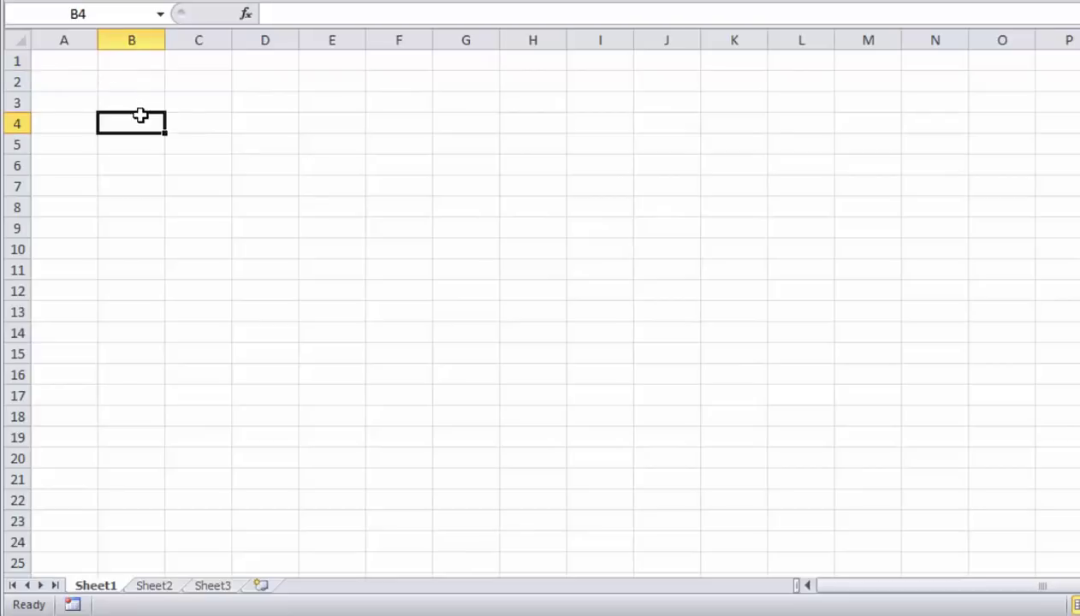
pyautogui.click(151, 98)
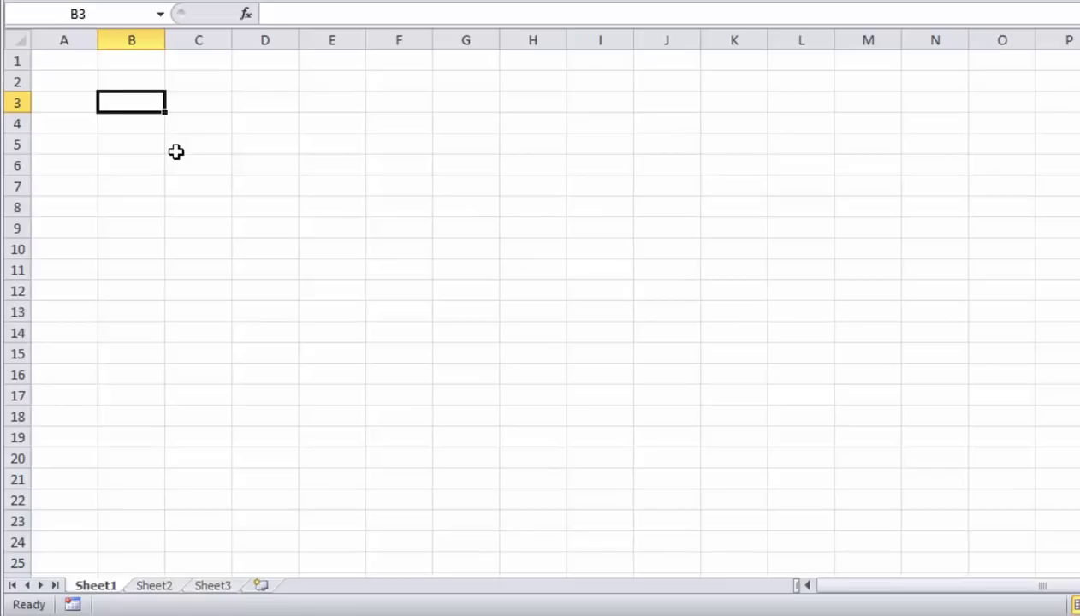
pyautogui.write('=CH')
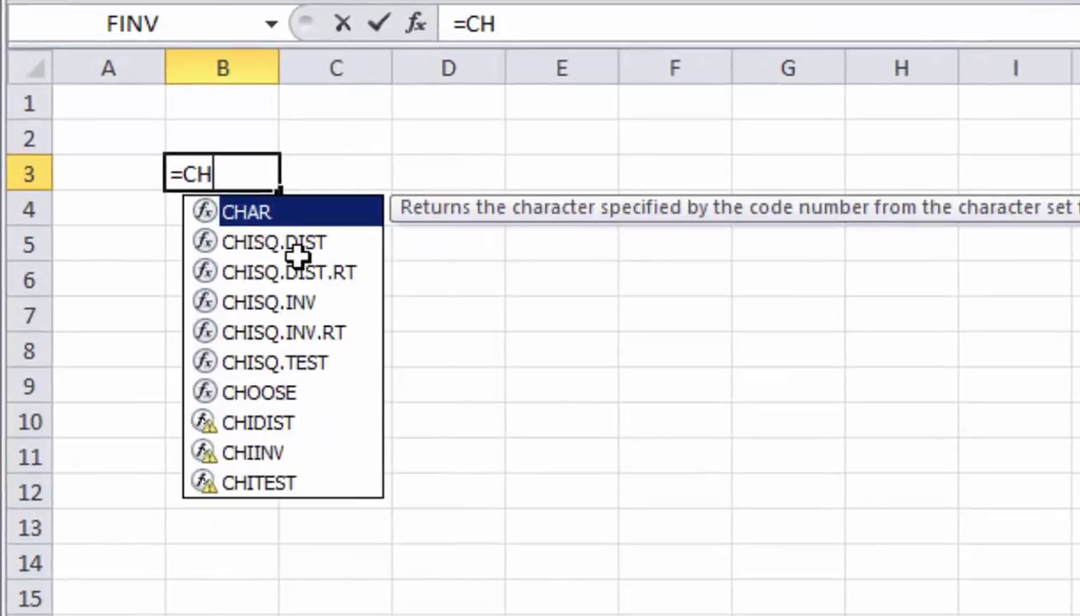
pyautogui.write('AR(')
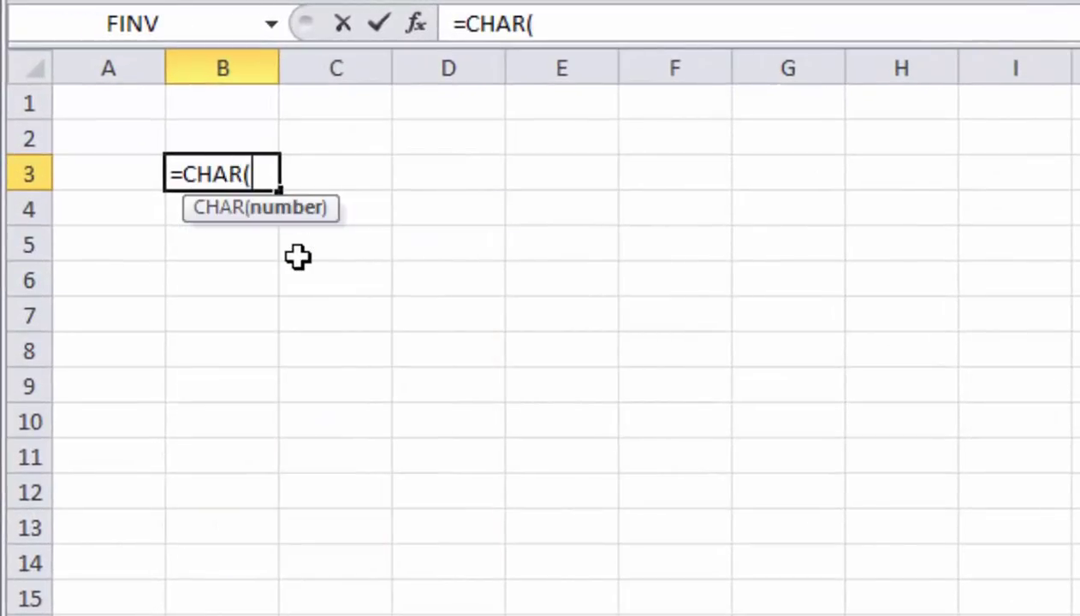
pyautogui.write('1')
pyautogui.press('Return')
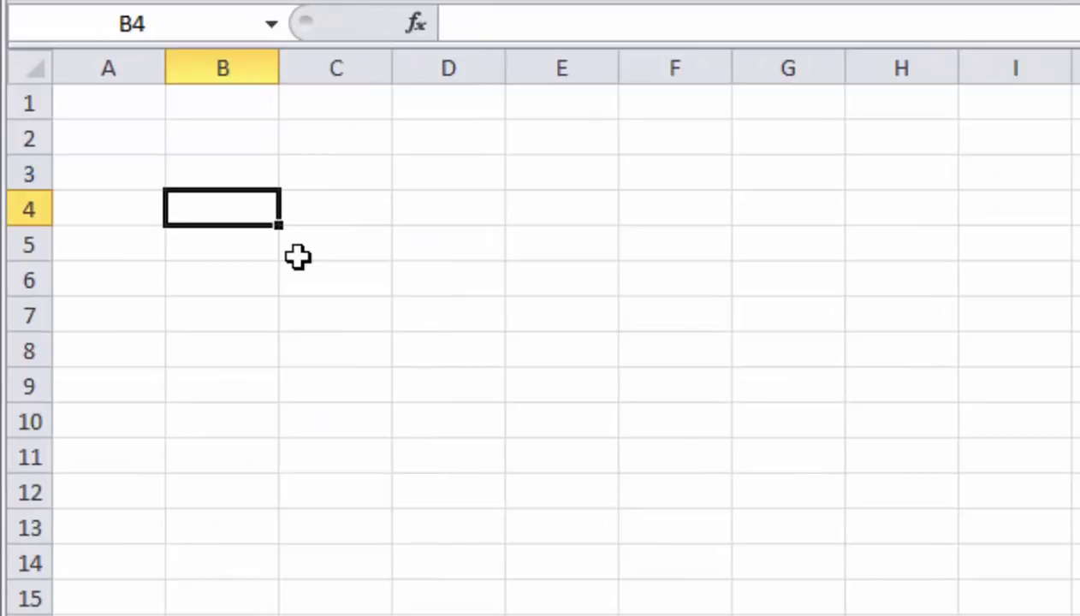
pyautogui.press('Up')
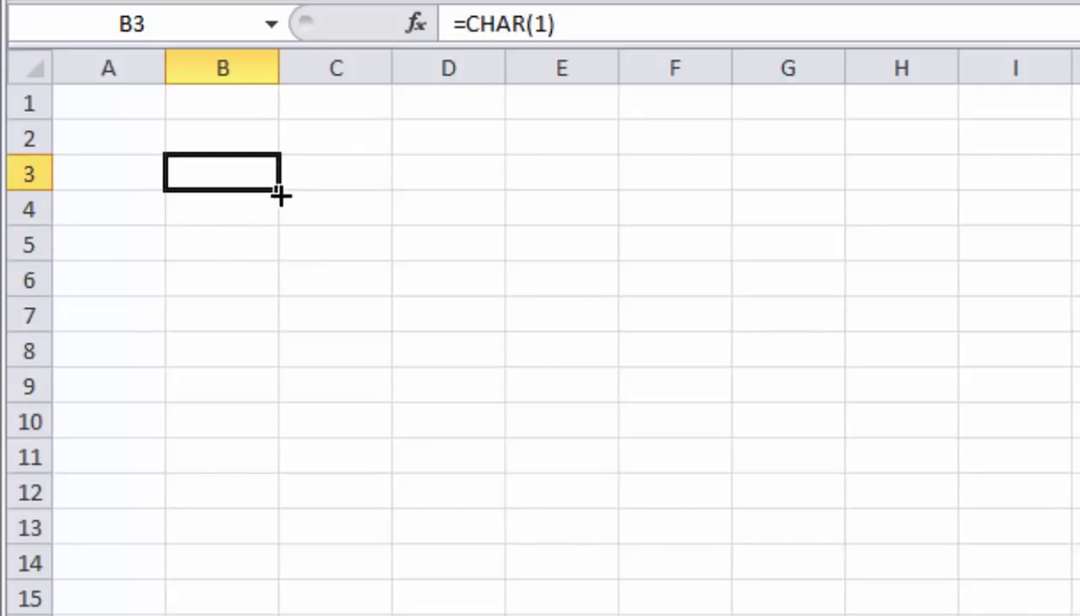
# Change B3's character code to 2, then to 3.
pyautogui.doubleClick(267, 171)
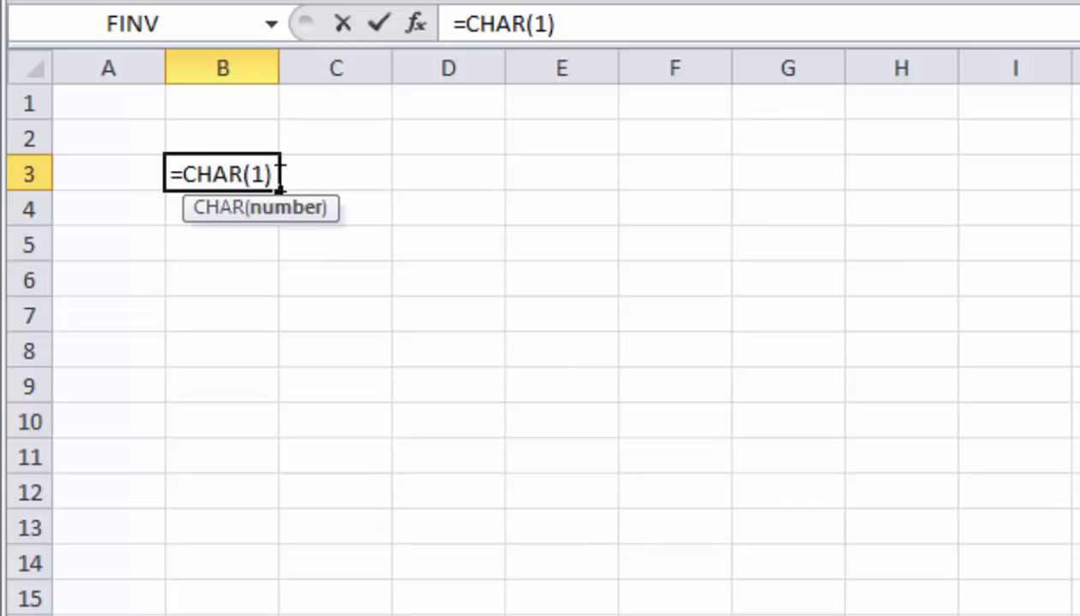
pyautogui.press('BackSpace')
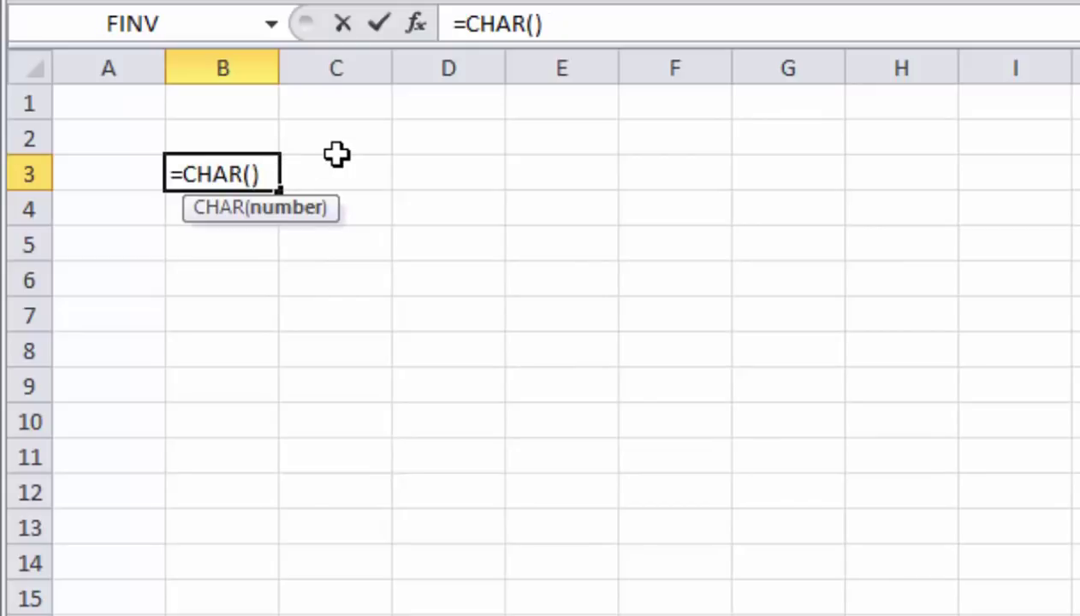
pyautogui.write('2')
pyautogui.press('Return')
pyautogui.press('Up')
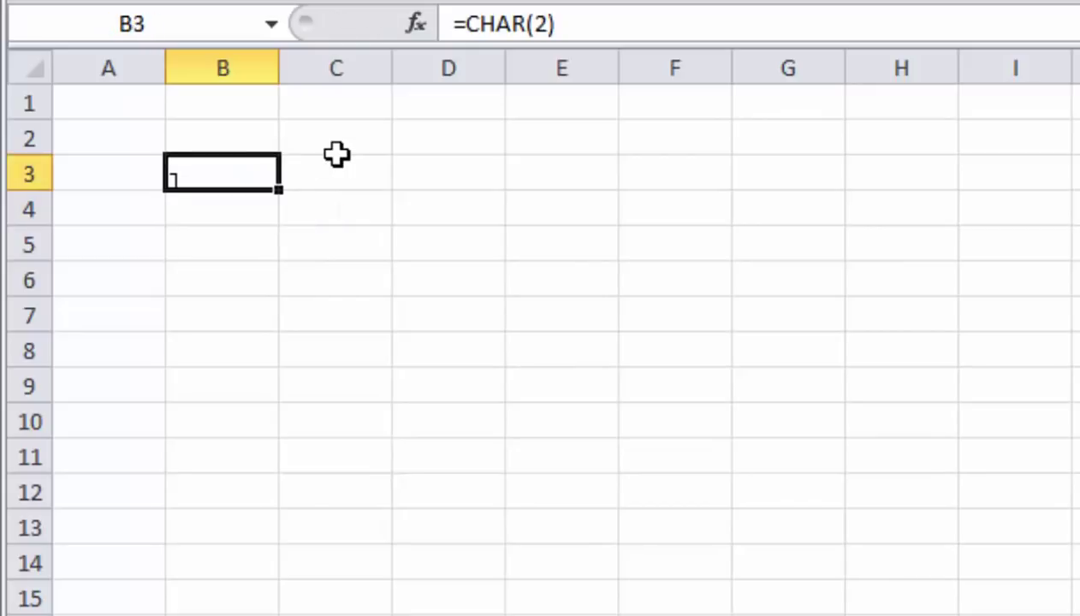
pyautogui.click(544, 24)
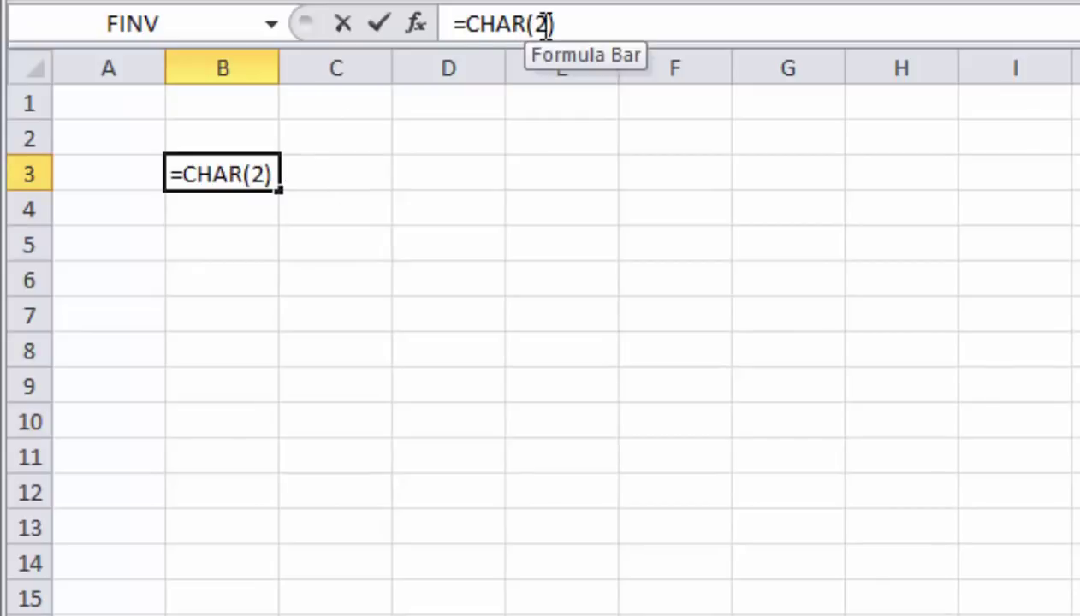
pyautogui.press('BackSpace')
pyautogui.write('3')
pyautogui.press('Return')
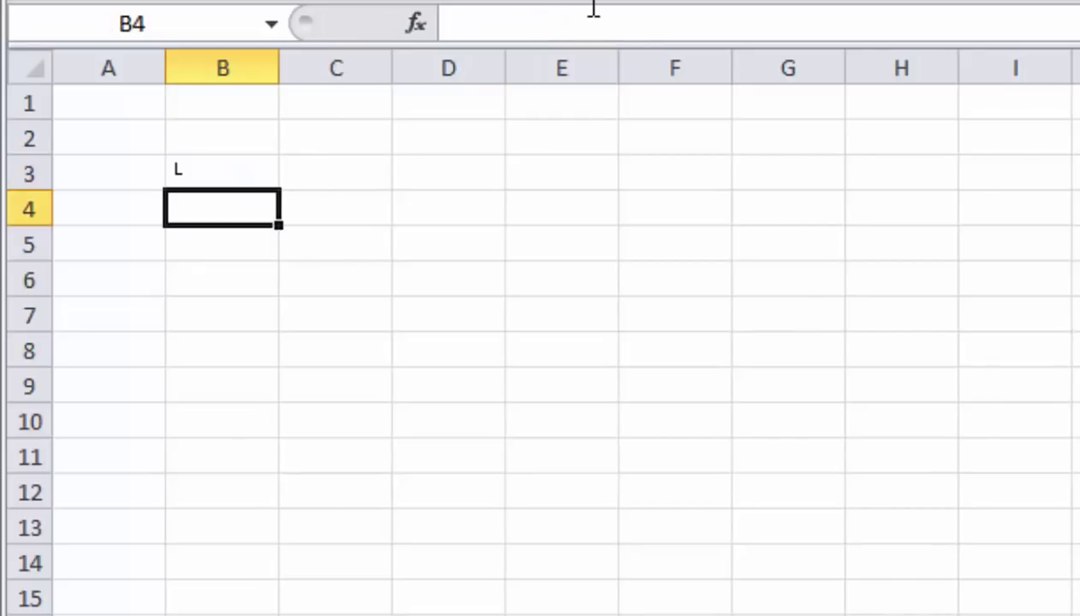
pyautogui.press('Up')
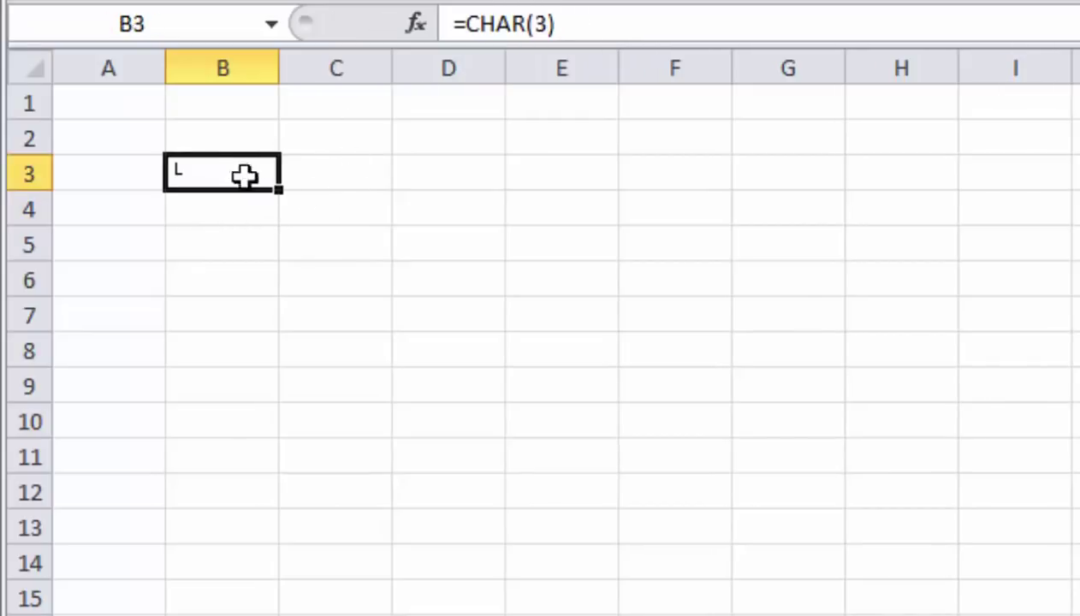
# Change B3's code to 30, then to 100, and select the 100 for replacement.
pyautogui.doubleClick(237, 170)
pyautogui.press('Right')
pyautogui.press('Right')
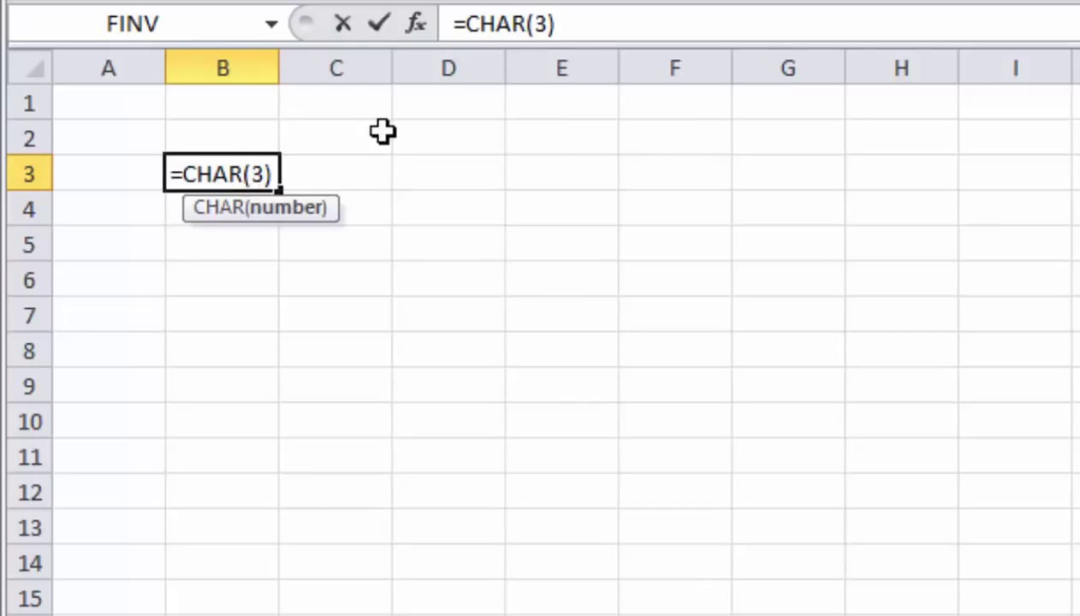
pyautogui.write('0')
pyautogui.press('Return')
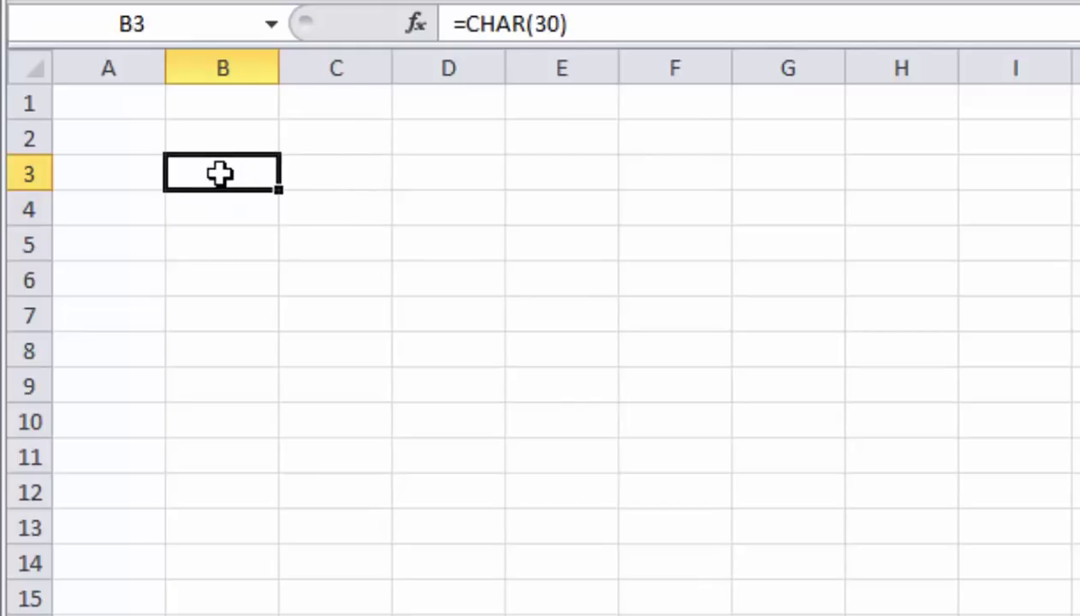
pyautogui.doubleClick(219, 173)
pyautogui.moveTo(276, 175); pyautogui.dragTo(253, 175)
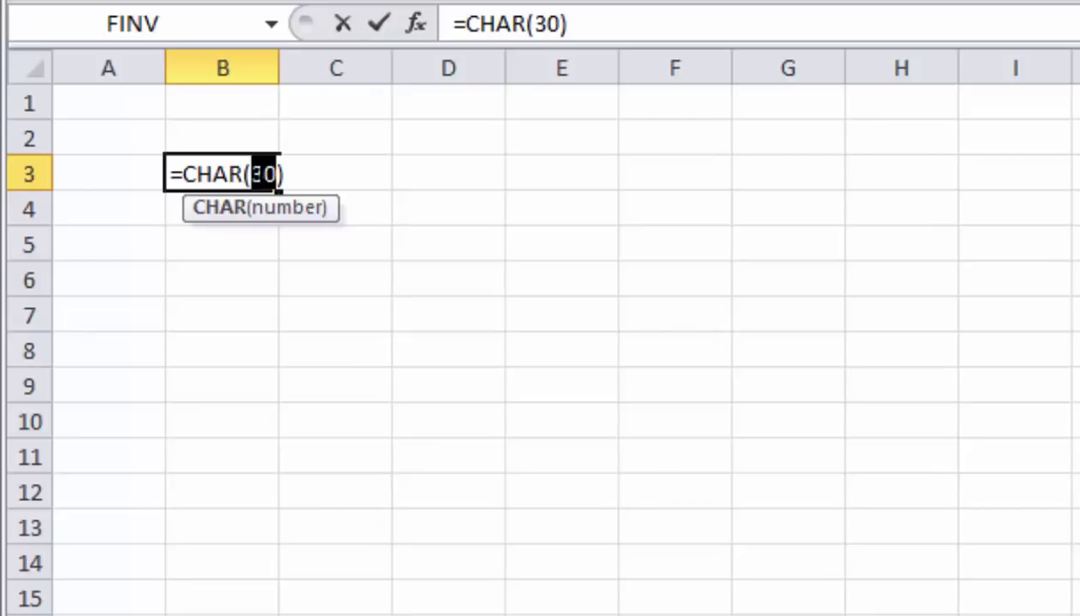
pyautogui.write('100')
pyautogui.press('Return')
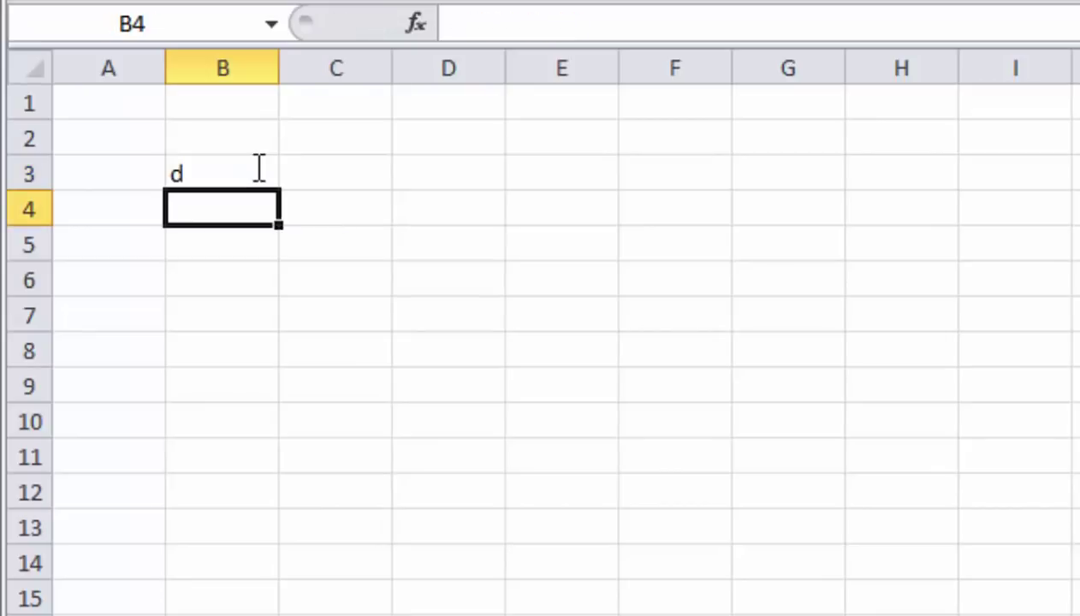
pyautogui.click(260, 171)
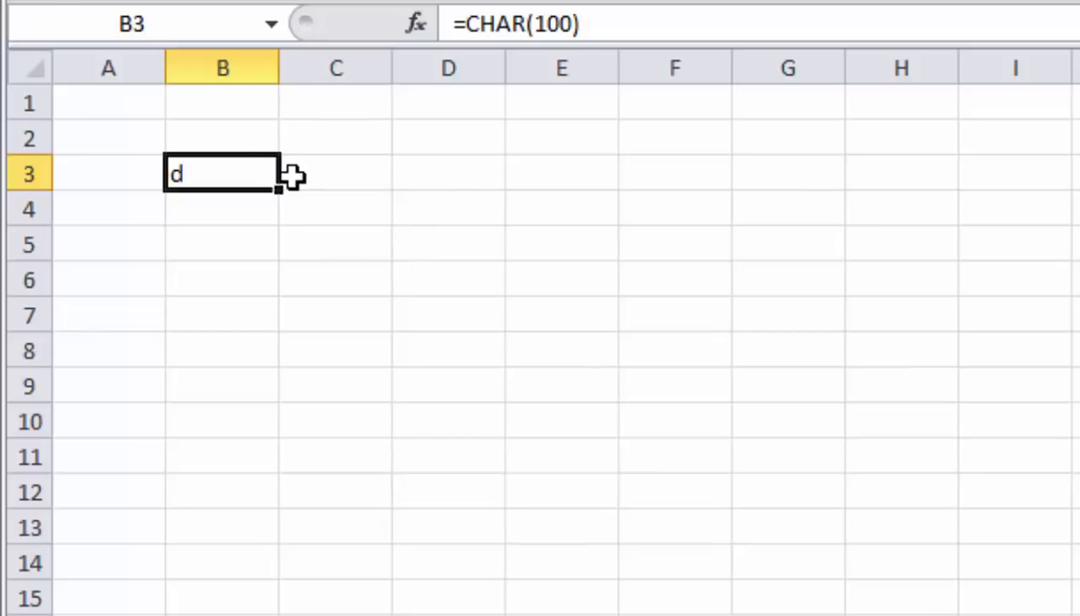
pyautogui.doubleClick(248, 172)
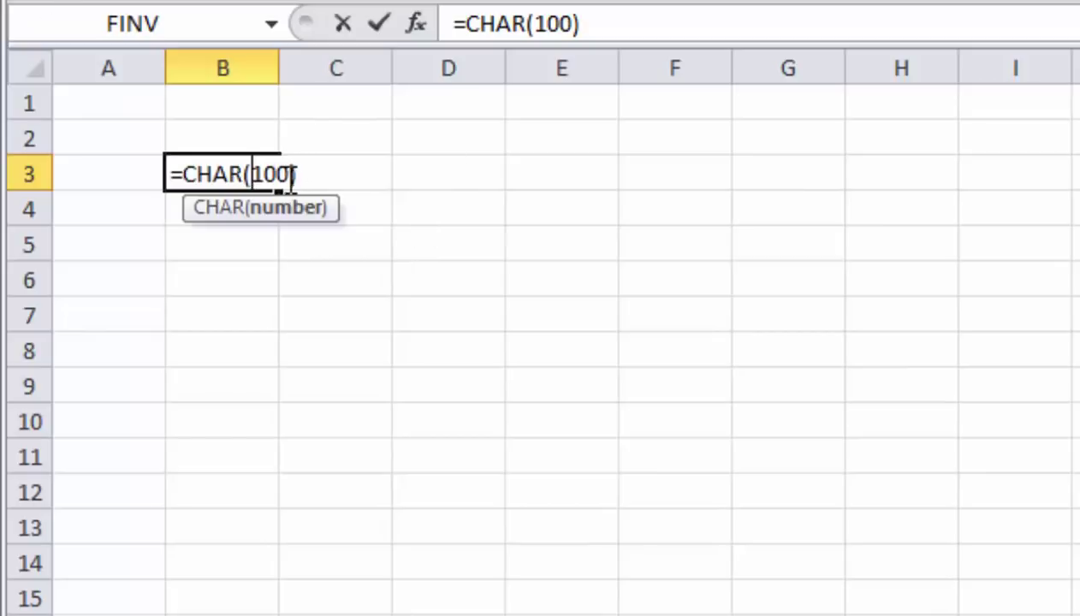
pyautogui.moveTo(291, 174); pyautogui.dragTo(253, 175)
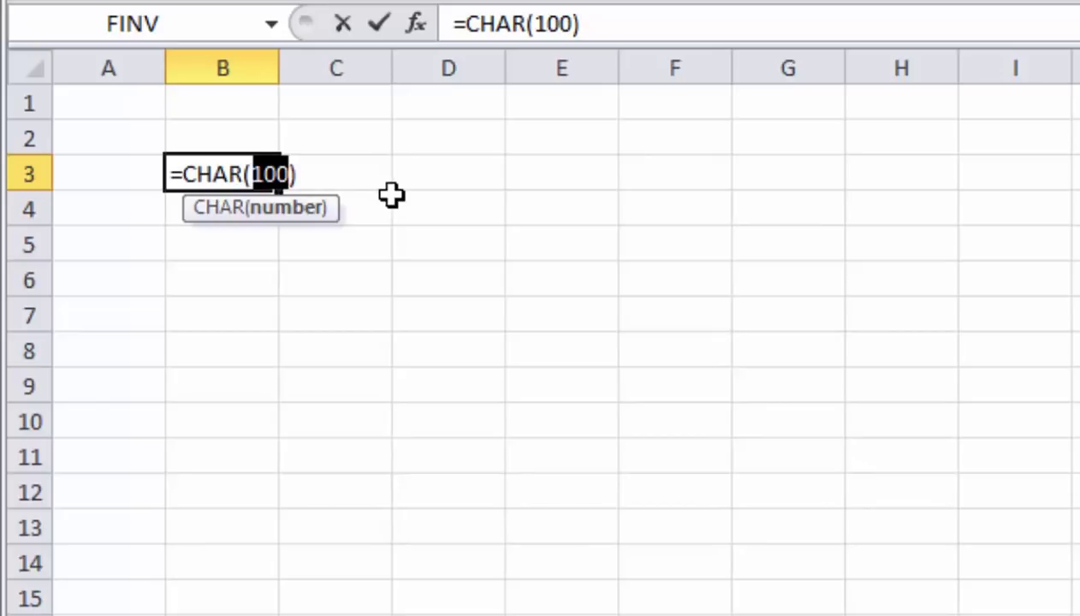
# Change B3 to =CHAR(ROW(A1)), accepting Excel's parenthesis fix, and fill it down to B18.
pyautogui.write('RO')
pyautogui.press('Down')
pyautogui.press('Down')
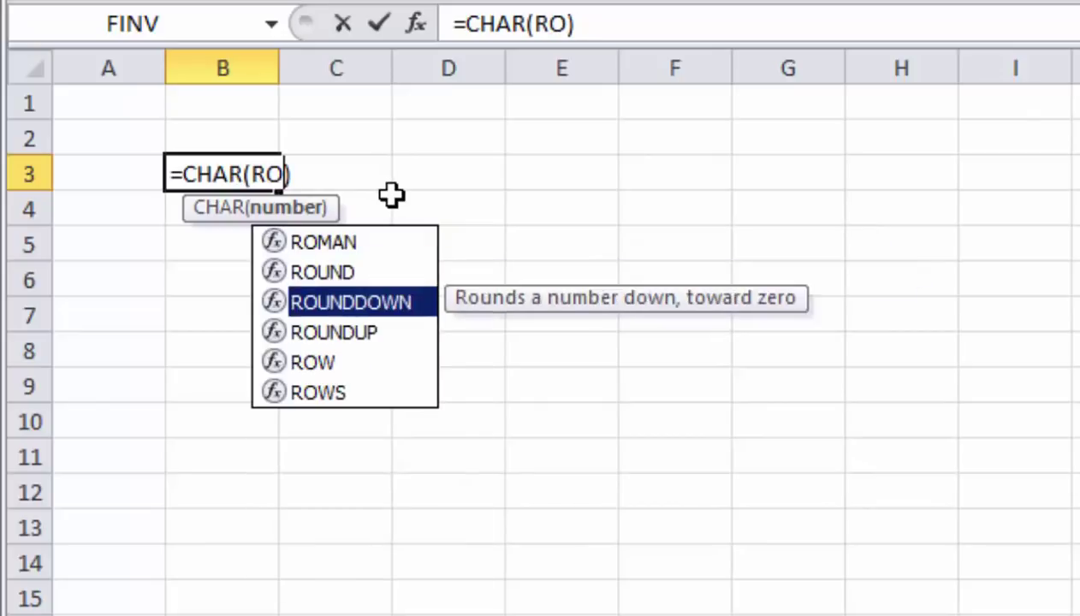
pyautogui.press('Down')
pyautogui.press('Down')
pyautogui.press('Tab')
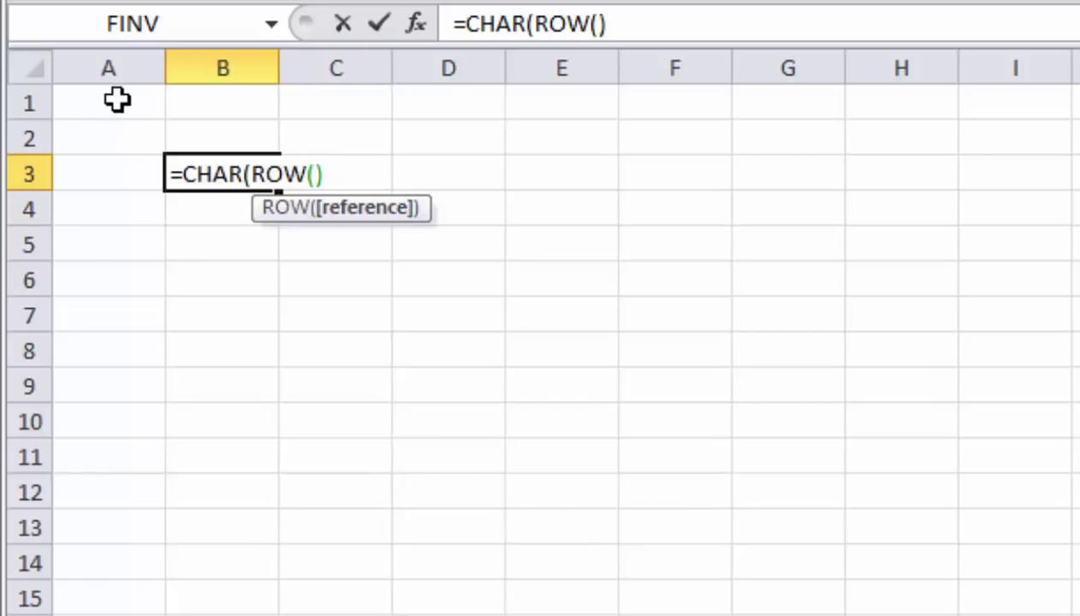
pyautogui.click(115, 100)
pyautogui.press('Return')
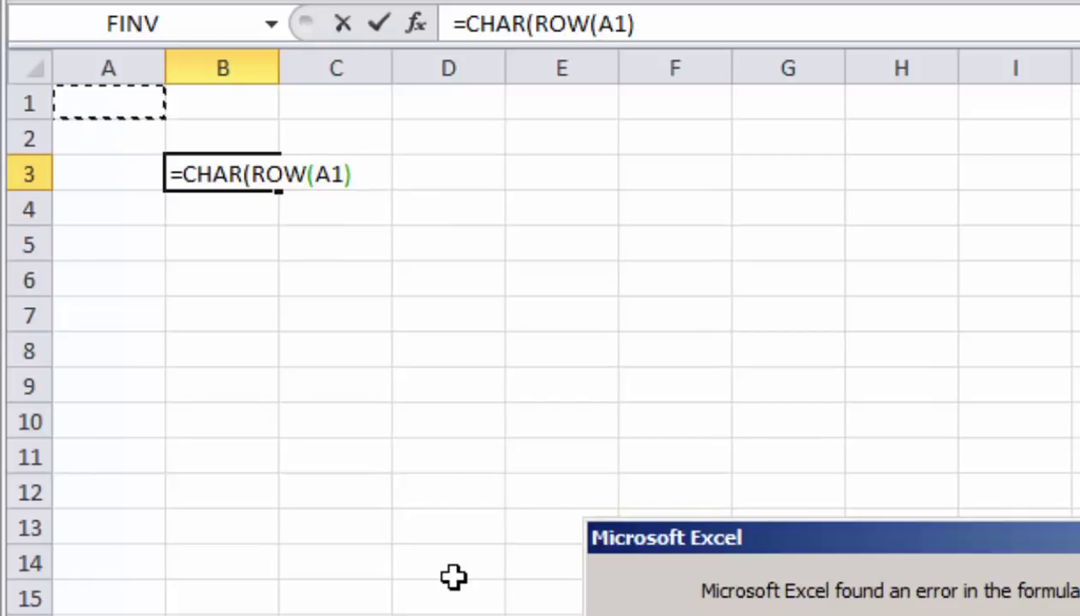
pyautogui.press('Return')
pyautogui.click(244, 164)
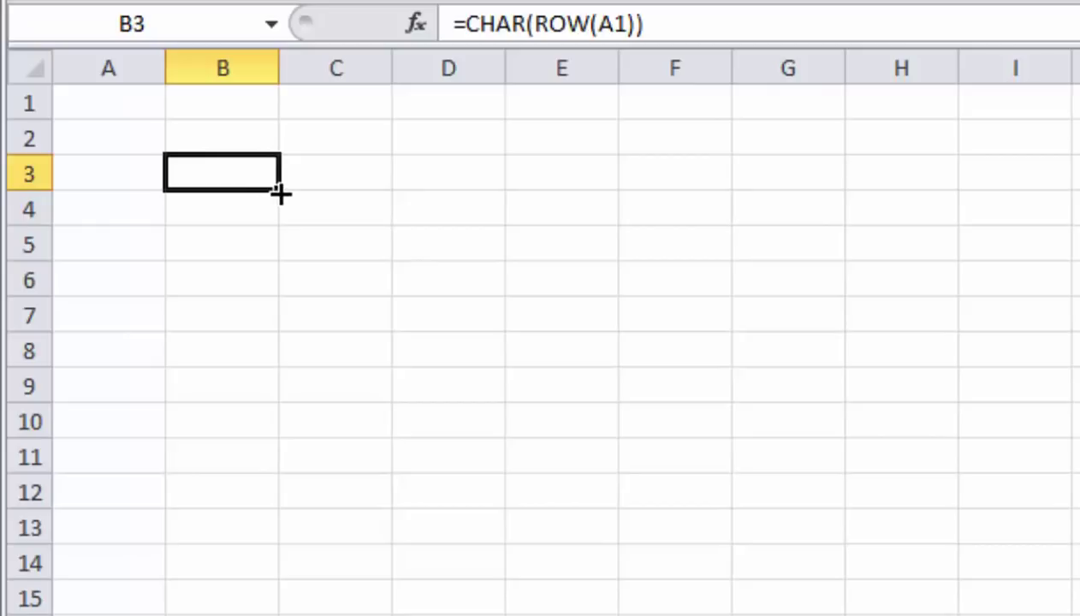
pyautogui.moveTo(281, 192)
pyautogui.mouseDown()
pyautogui.moveTo(295, 473)
pyautogui.moveTo(244, 592)
pyautogui.mouseUp()
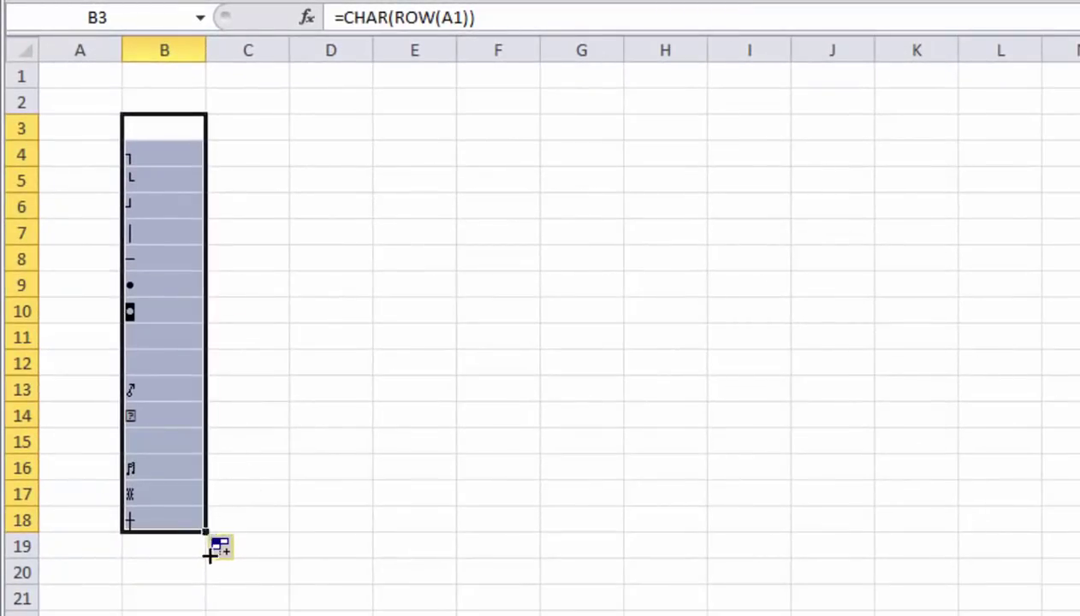
pyautogui.moveTo(209, 555)
pyautogui.mouseDown()
pyautogui.moveTo(209, 612)
pyautogui.moveTo(175, 505)
pyautogui.moveTo(182, 242)
pyautogui.mouseUp()
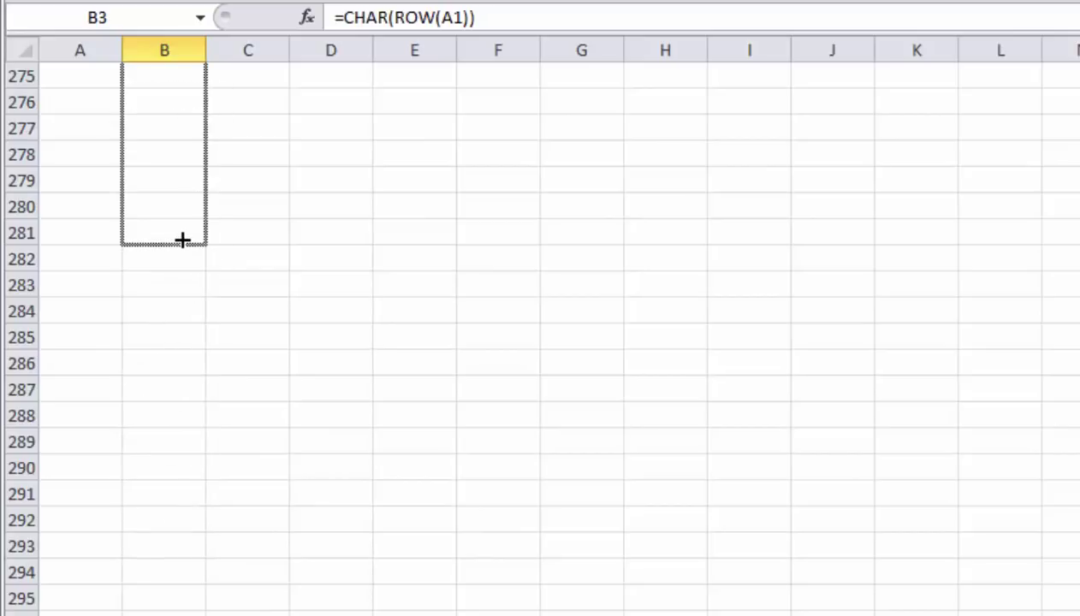
pyautogui.moveTo(183, 241); pyautogui.dragTo(183, 242)
pyautogui.scroll(6, 222, 344)
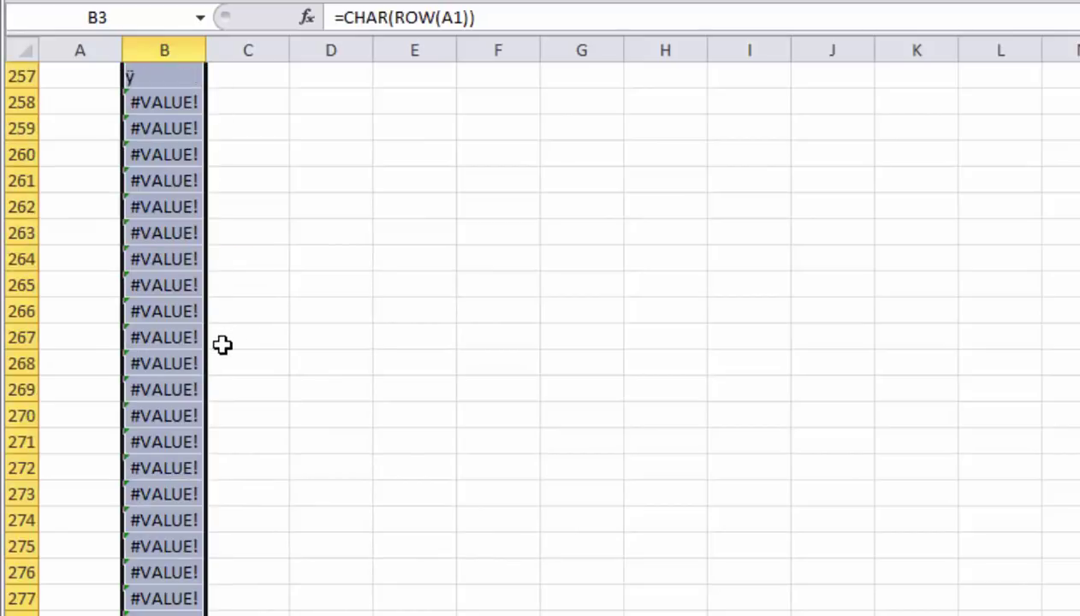
pyautogui.scroll(2, 216, 343)
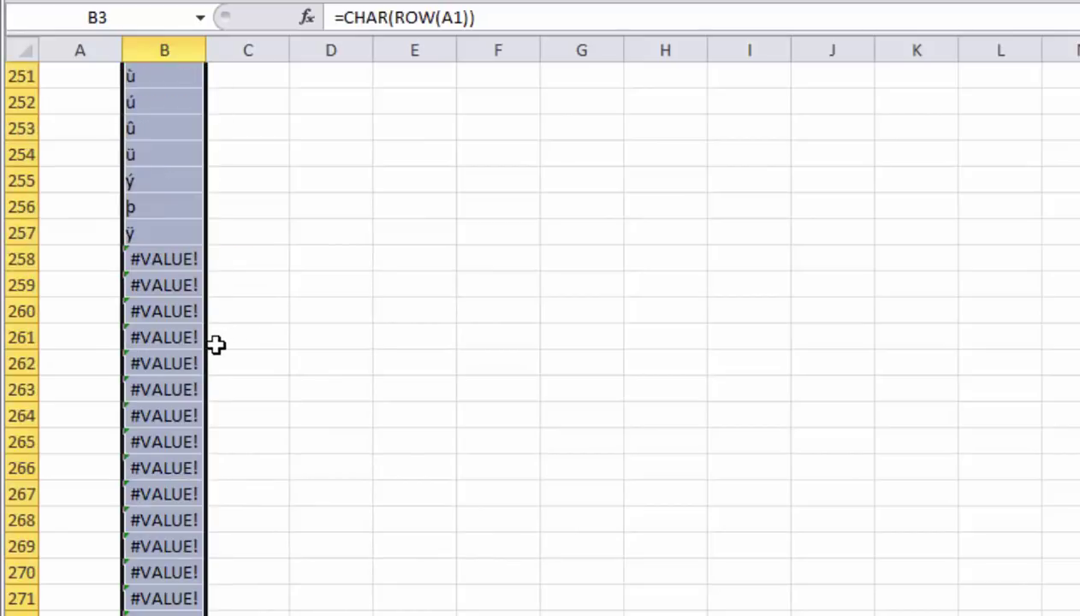
pyautogui.click(159, 230)
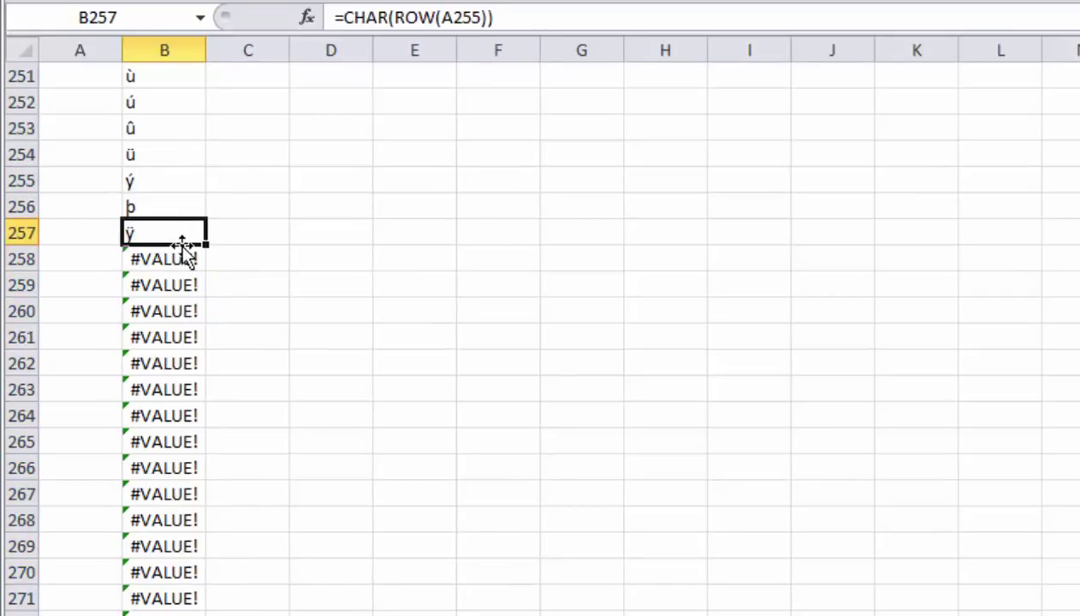
pyautogui.click(173, 265)
pyautogui.click(184, 237)
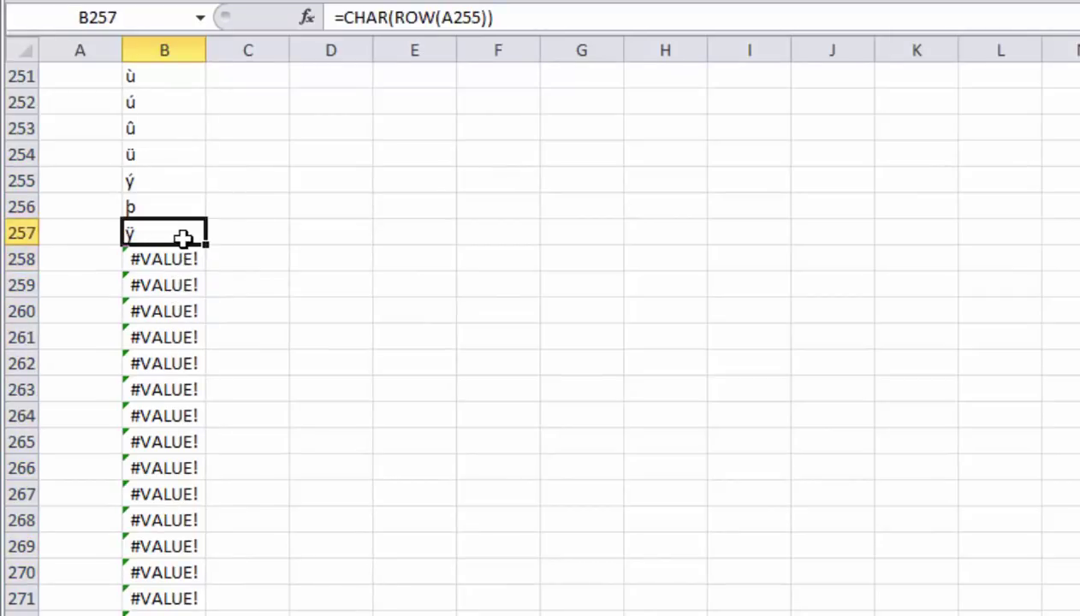
pyautogui.hotkey('ctrl', 'Up')
pyautogui.press('Down')
pyautogui.press('Right')
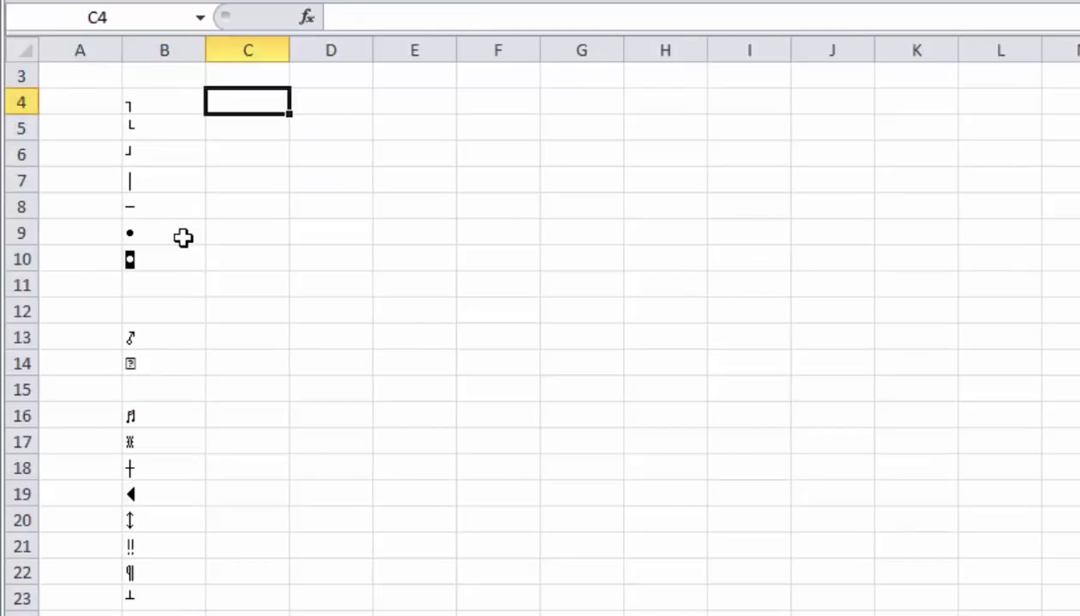
pyautogui.click(167, 99)
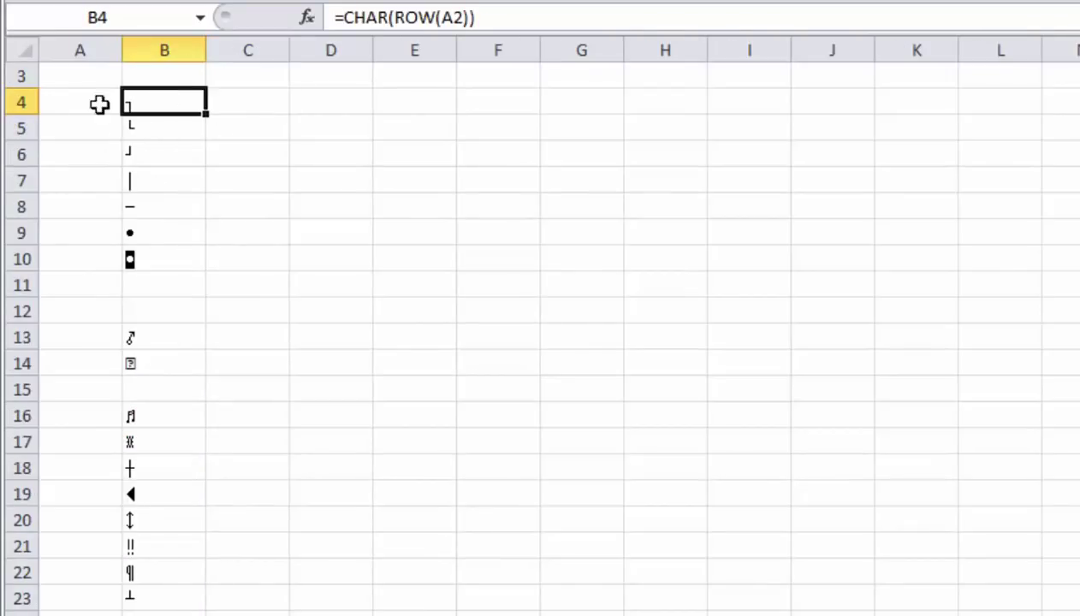
pyautogui.click(244, 107)
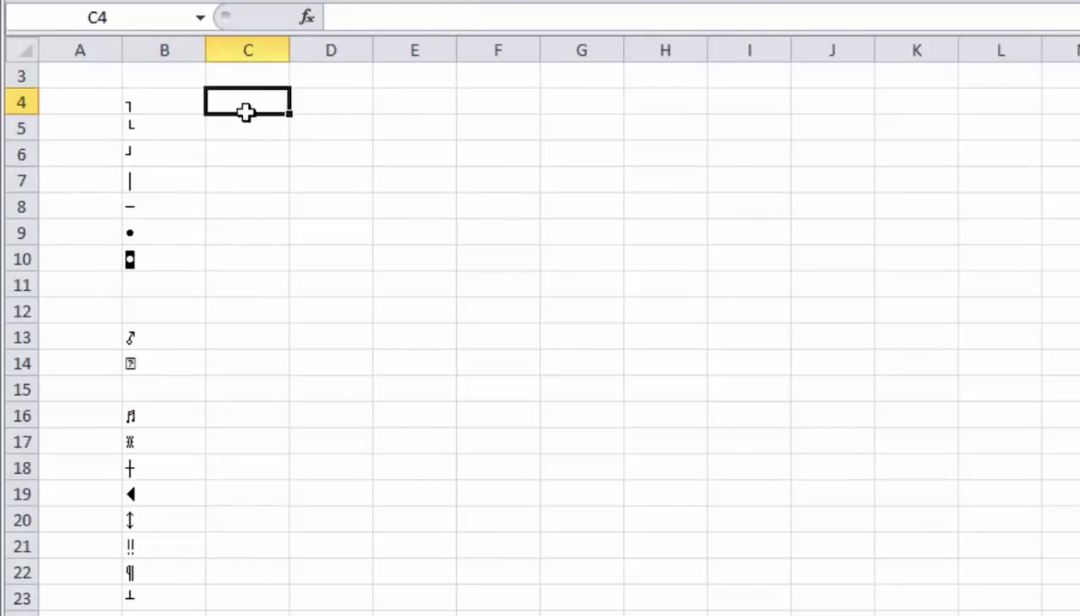
pyautogui.click(150, 104)
pyautogui.click(156, 129)
pyautogui.click(162, 146)
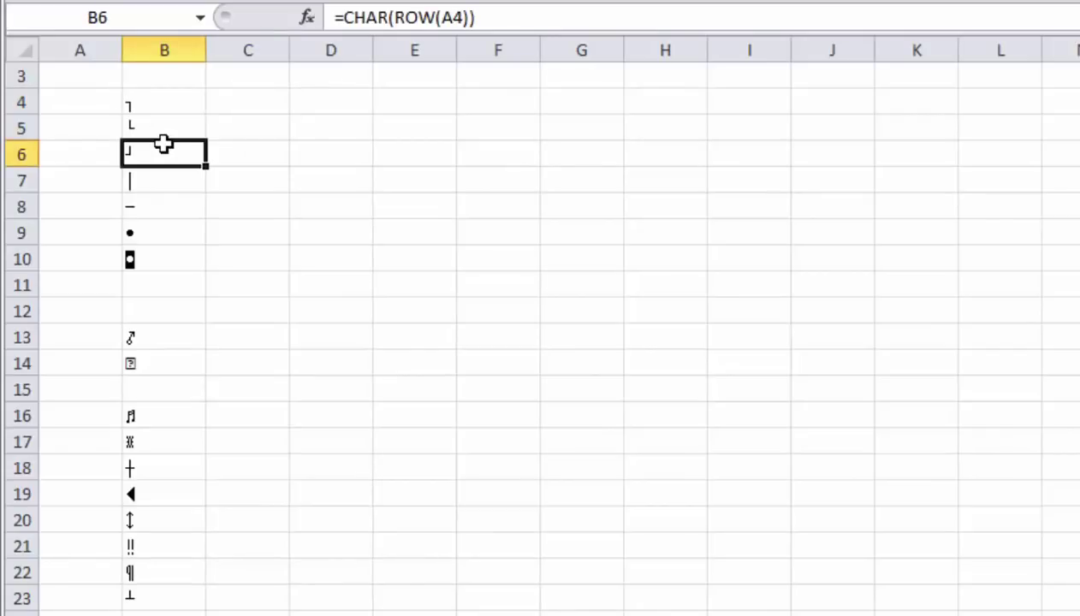
pyautogui.click(249, 100)
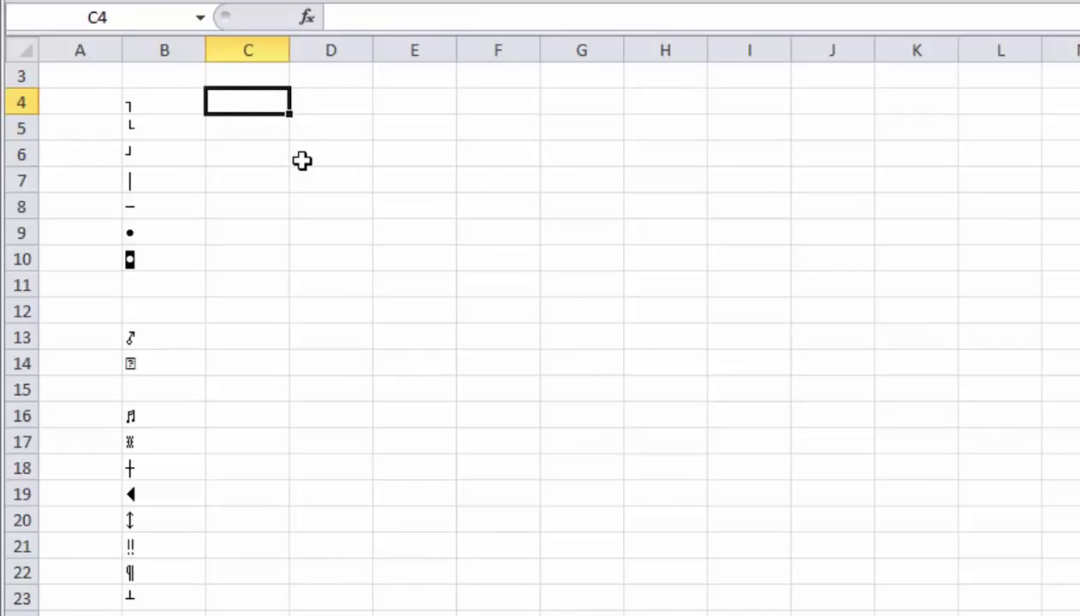
# Enter a CODE formula in C4, then review B3's CHAR formula unchanged.
pyautogui.write('=CO')
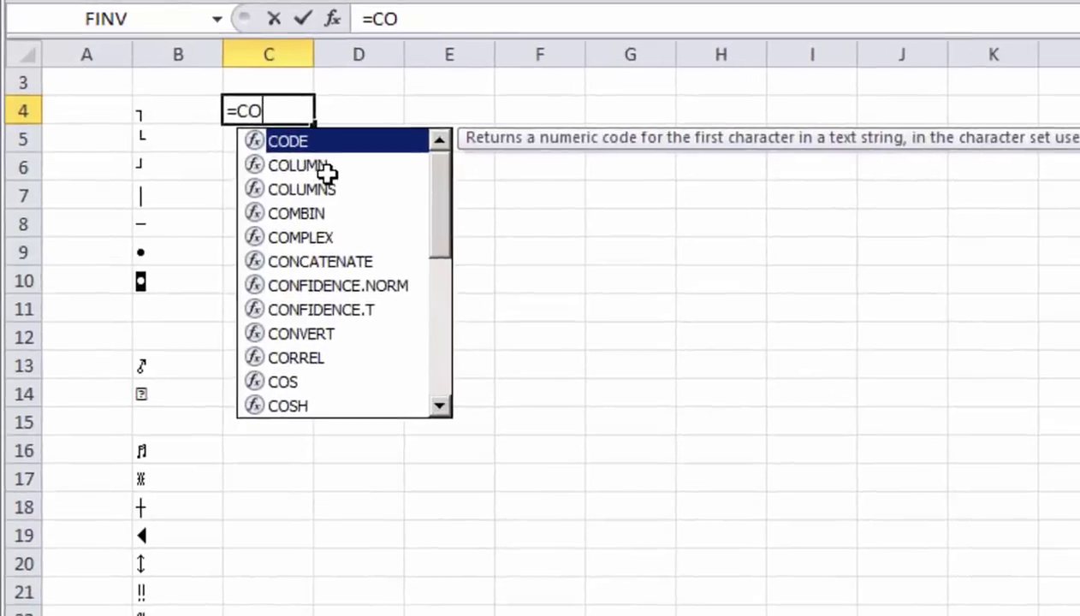
pyautogui.write('DE(')
pyautogui.press('Left')
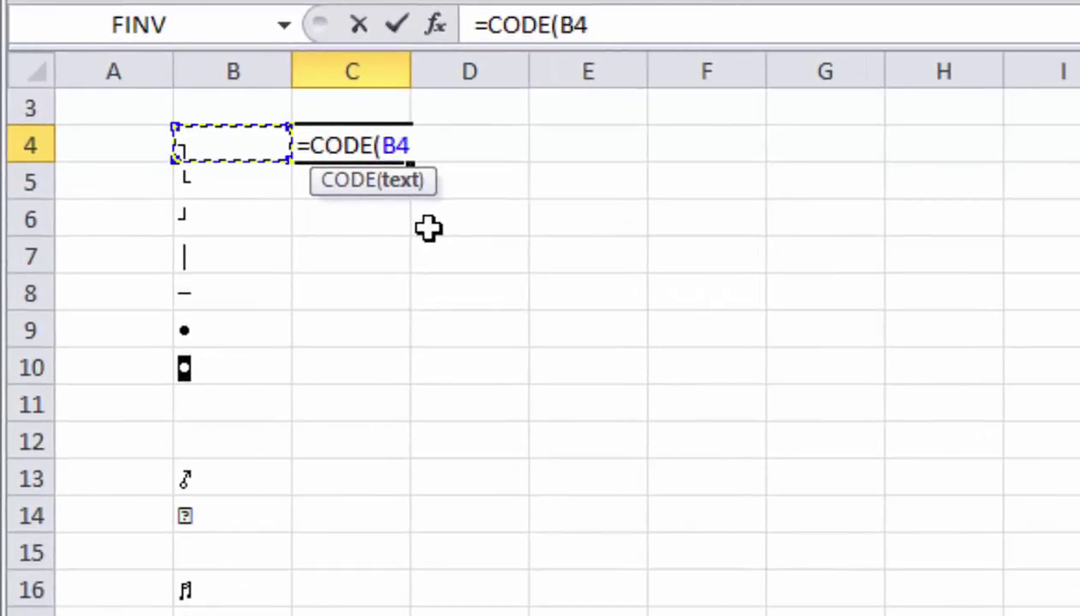
pyautogui.press('Return')
pyautogui.click(394, 153)
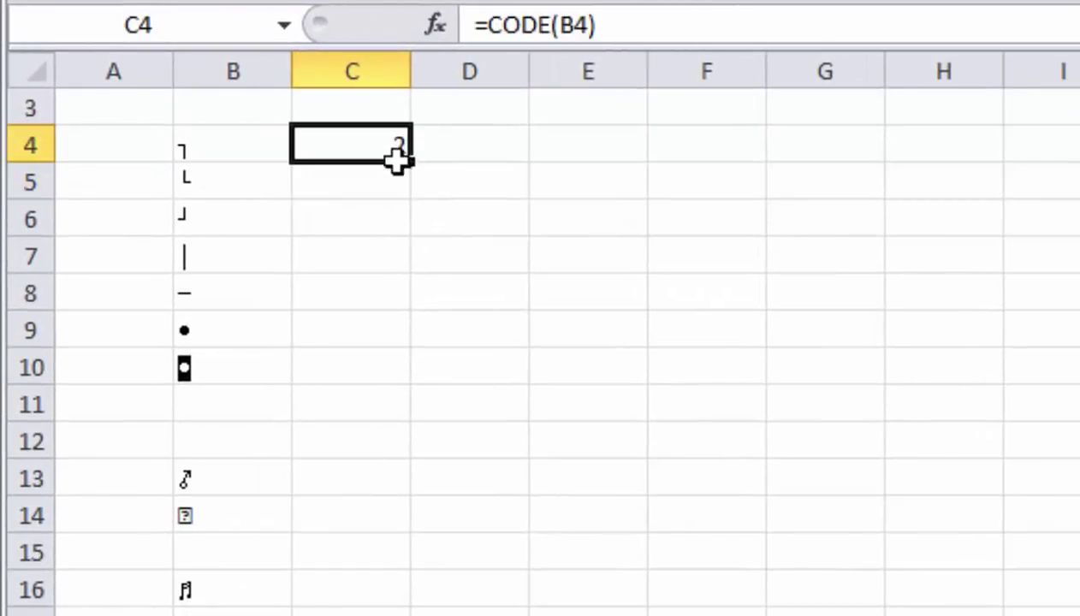
pyautogui.scroll(1, 377, 184)
pyautogui.click(361, 174)
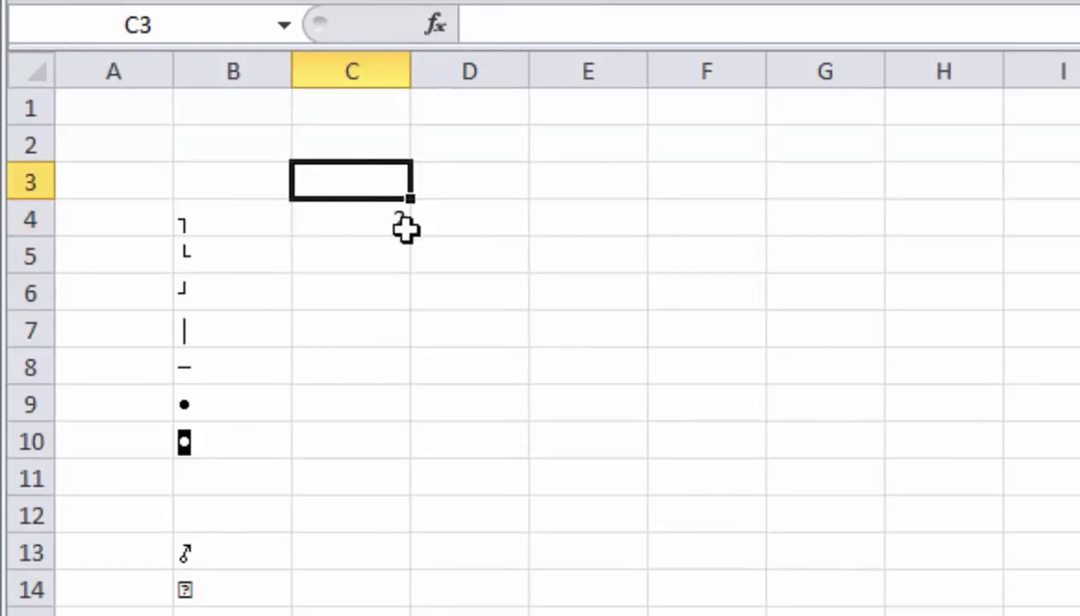
pyautogui.doubleClick(277, 177)
pyautogui.press('Left')
pyautogui.press('Left')
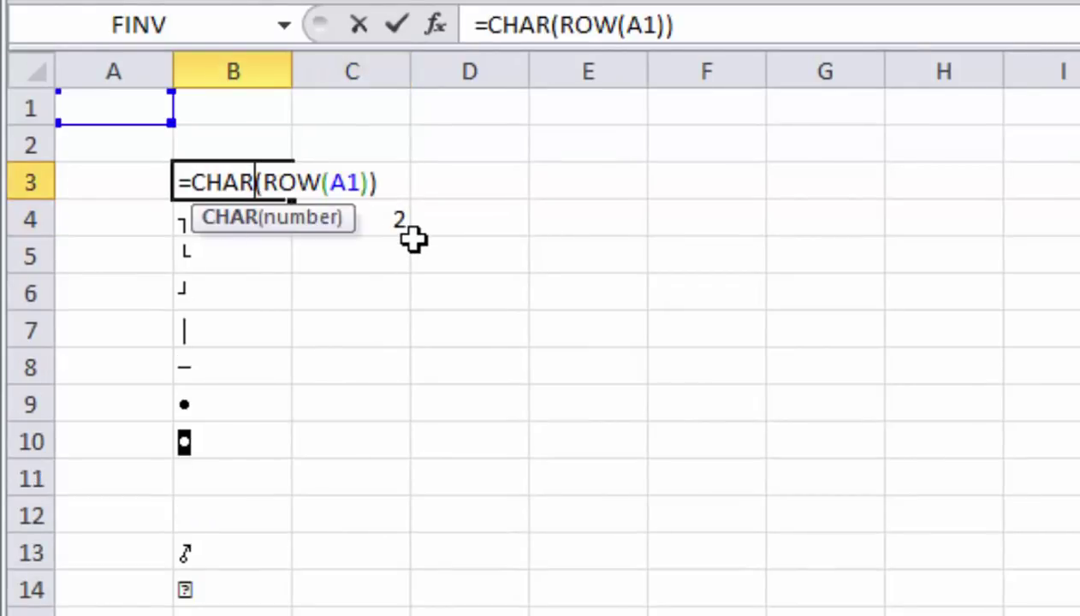
pyautogui.press('Return')
# Enter =CODE(B3) in C3 and clear the stray formula from C4.
pyautogui.click(353, 177)
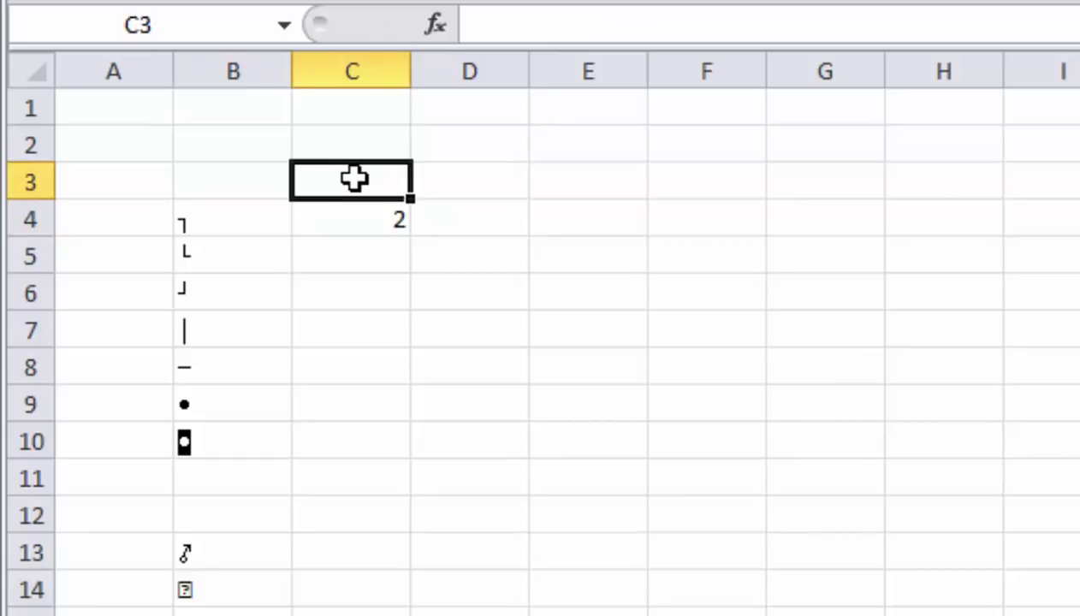
pyautogui.write('=CODE(B3')
pyautogui.press('Return')
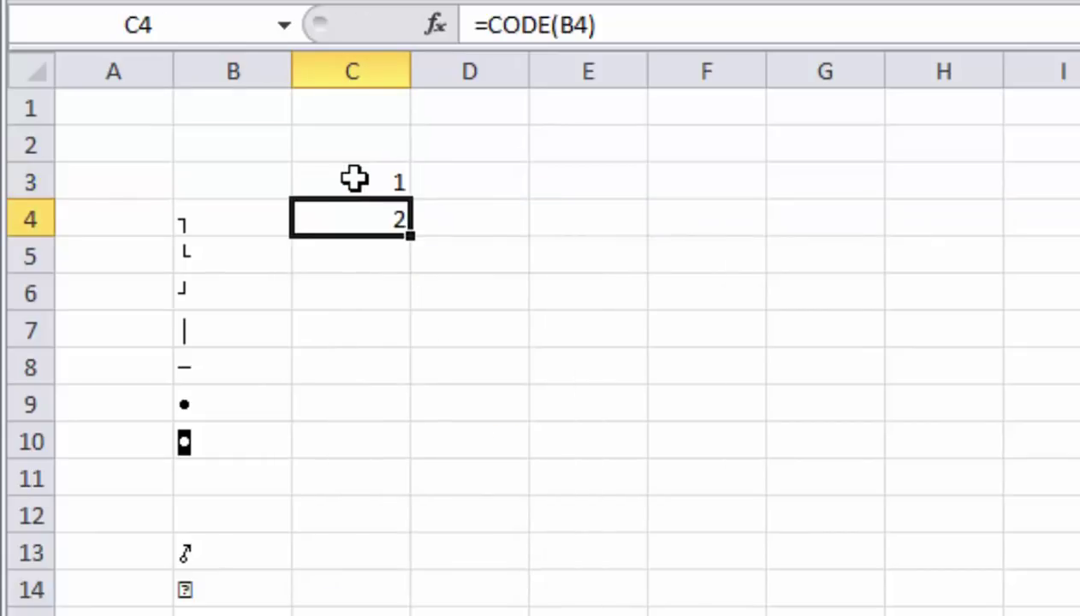
pyautogui.click(360, 177)
pyautogui.click(395, 214)
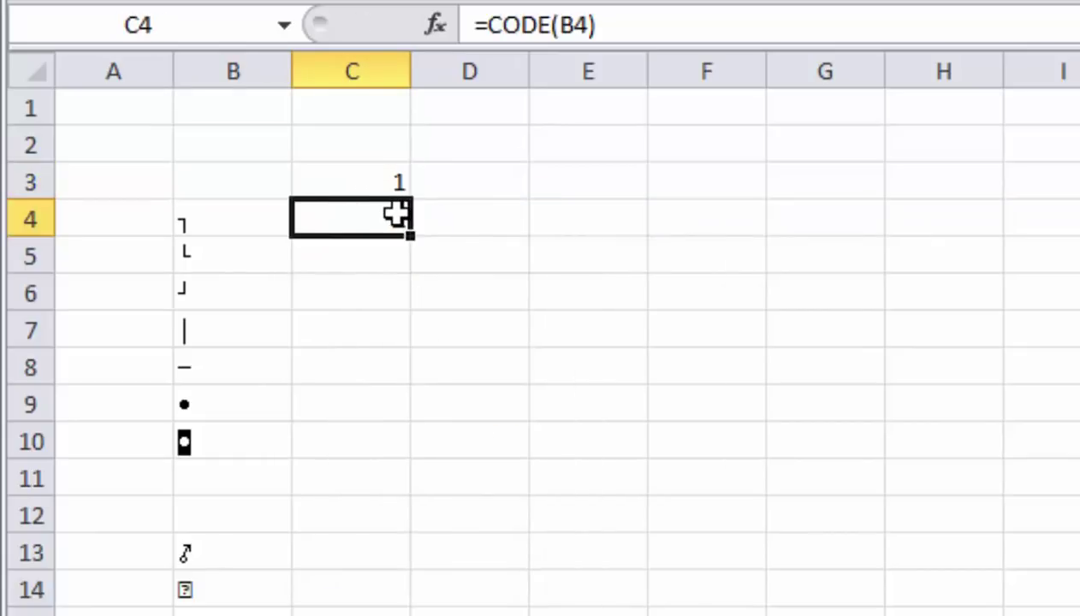
pyautogui.press('Delete')
# Fill =CODE(B3) down column C and check the codes run 1 through 255.
pyautogui.click(396, 184)
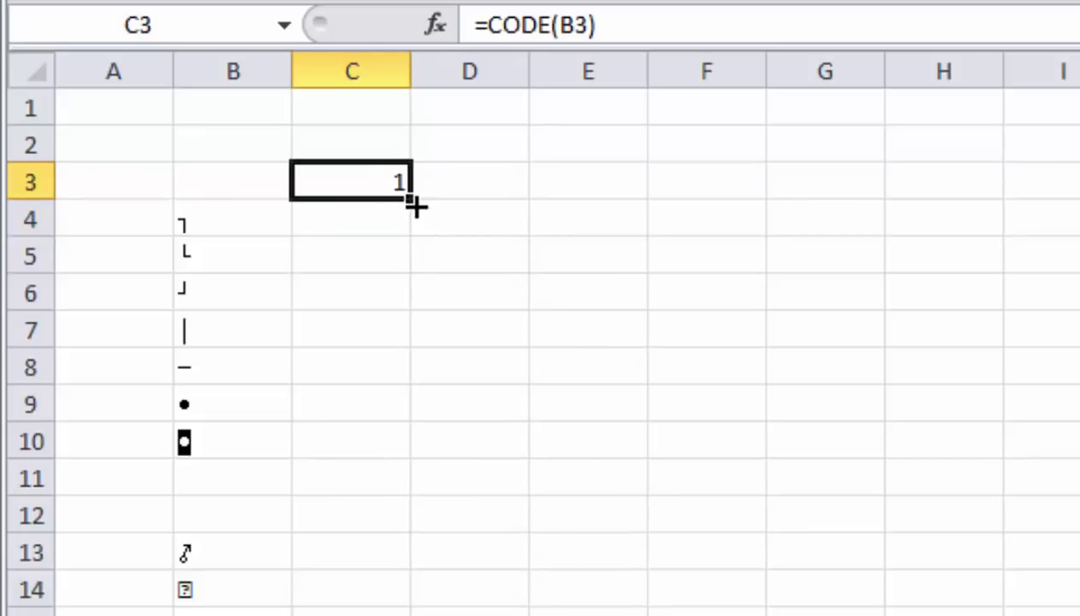
pyautogui.moveTo(413, 200); pyautogui.dragTo(360, 612)
pyautogui.scroll(5, 548, 342)
pyautogui.scroll(1, 547, 343)
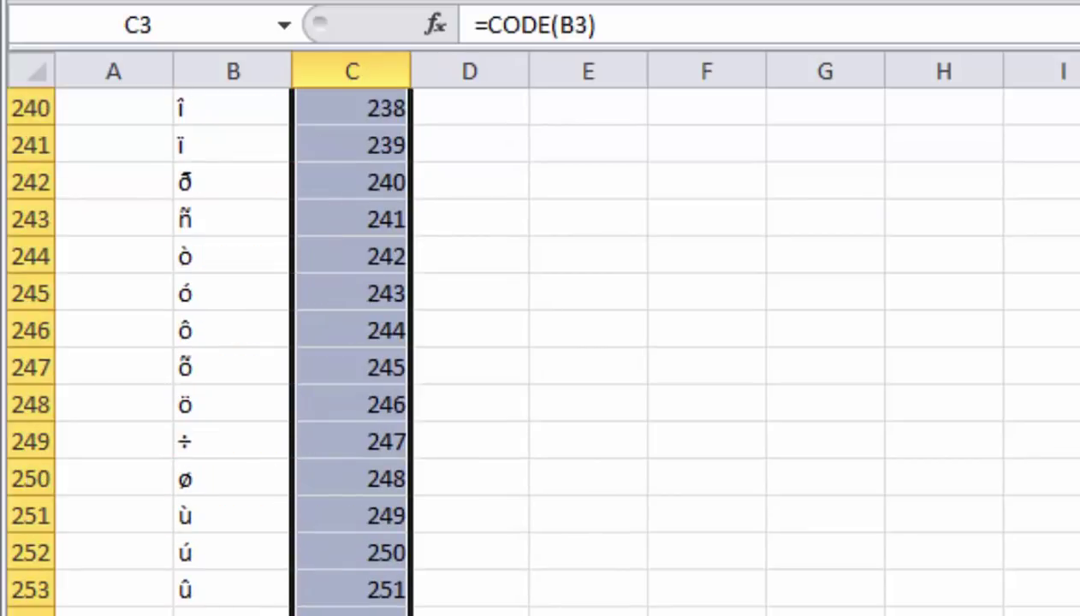
pyautogui.click(352, 611)
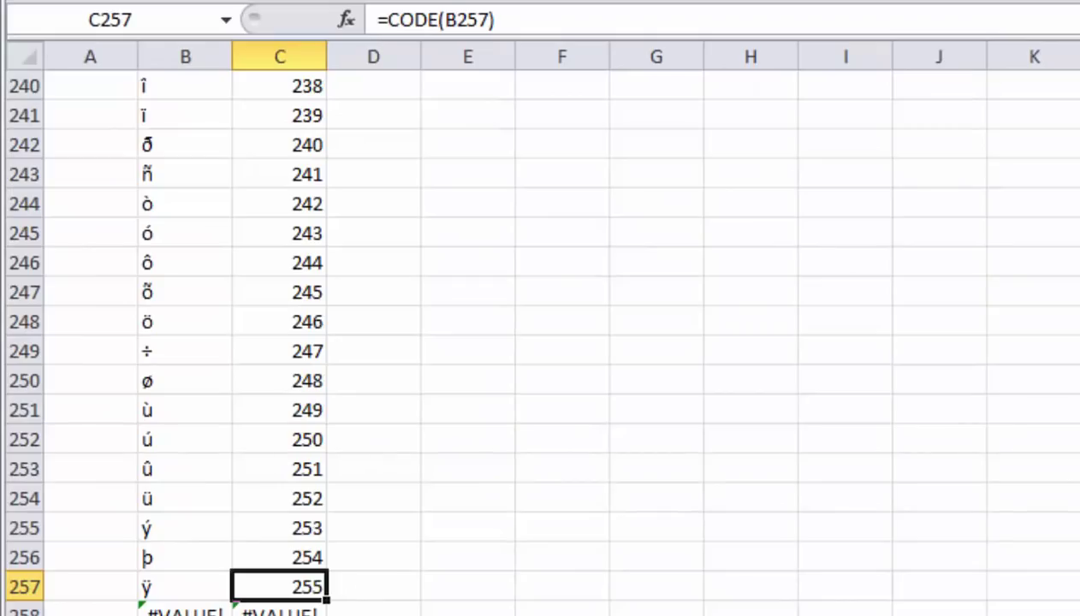
pyautogui.scroll(20, 548, 342)
pyautogui.scroll(11, 548, 343)
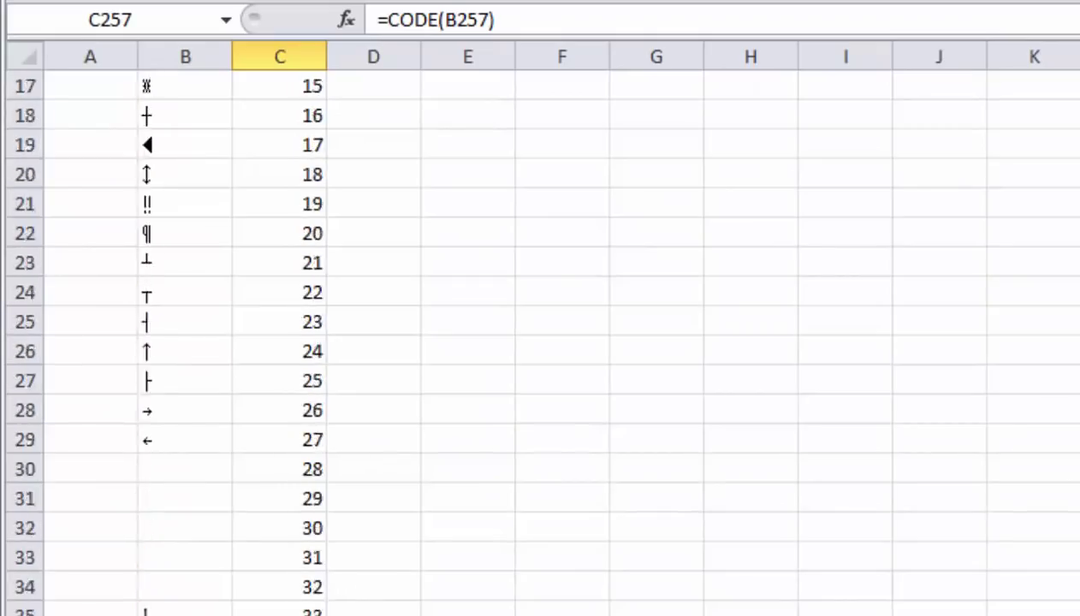
pyautogui.scroll(5, 547, 343)
pyautogui.click(323, 144)
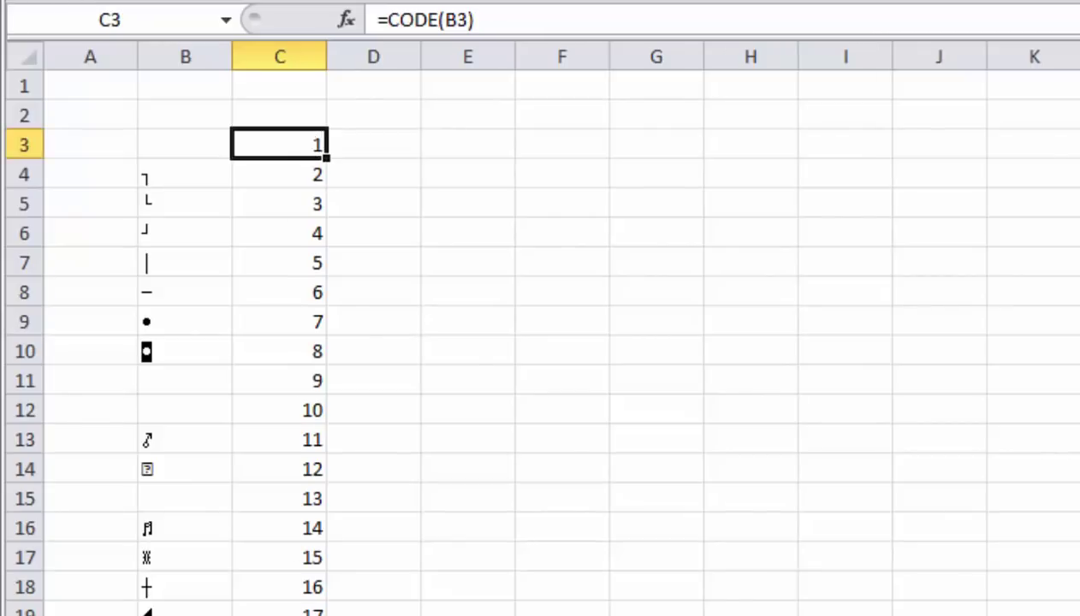
pyautogui.scroll(-20, 539, 343)
pyautogui.scroll(-20, 539, 343)
pyautogui.scroll(5, 539, 342)
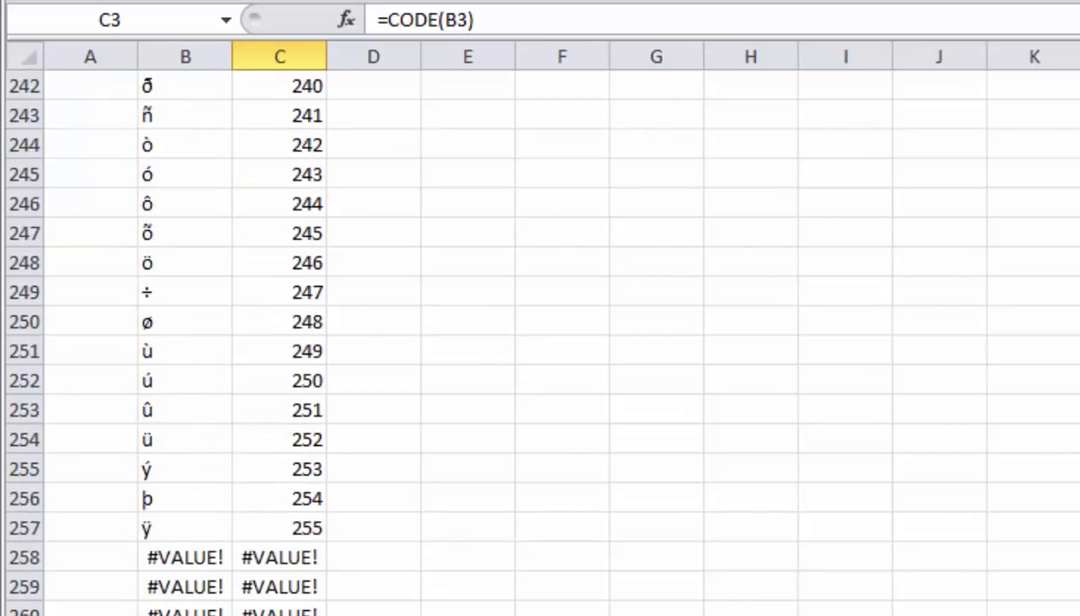
pyautogui.scroll(20, 539, 342)
pyautogui.scroll(3, 539, 342)
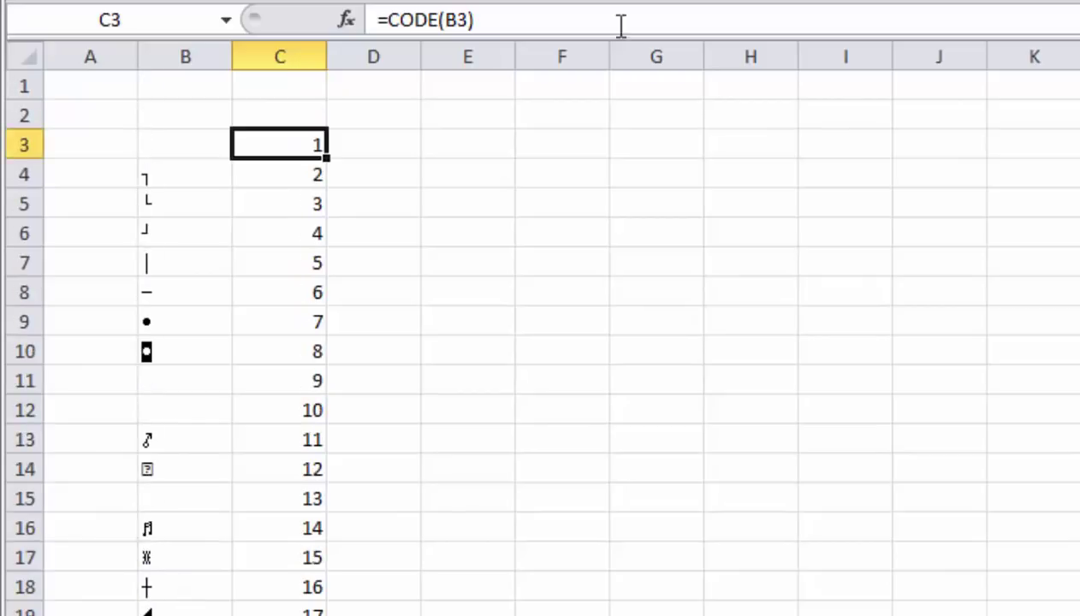
pyautogui.click(385, 148)
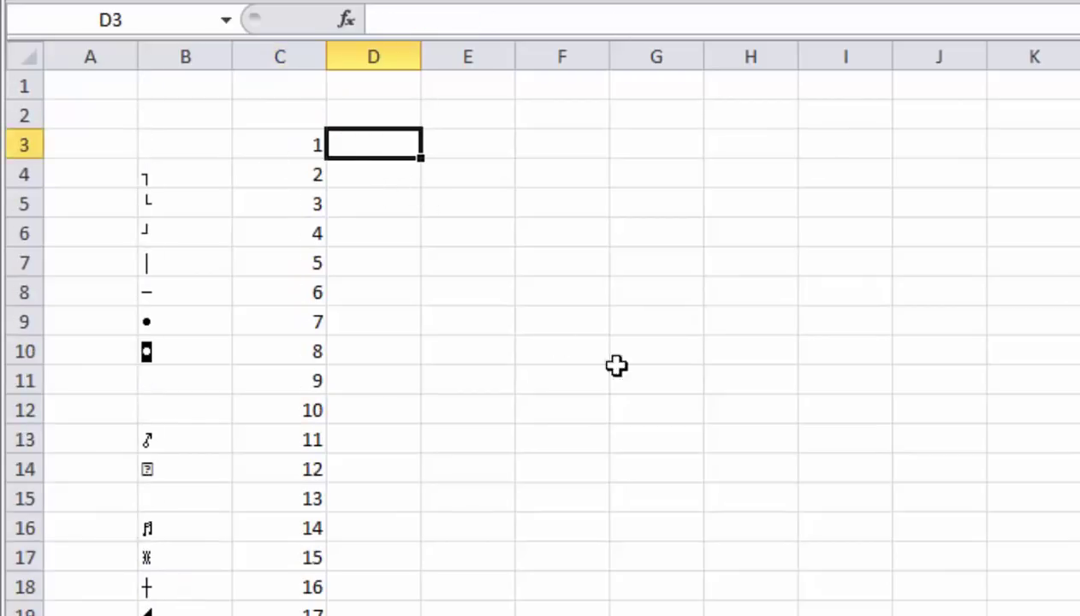
pyautogui.click(483, 150)
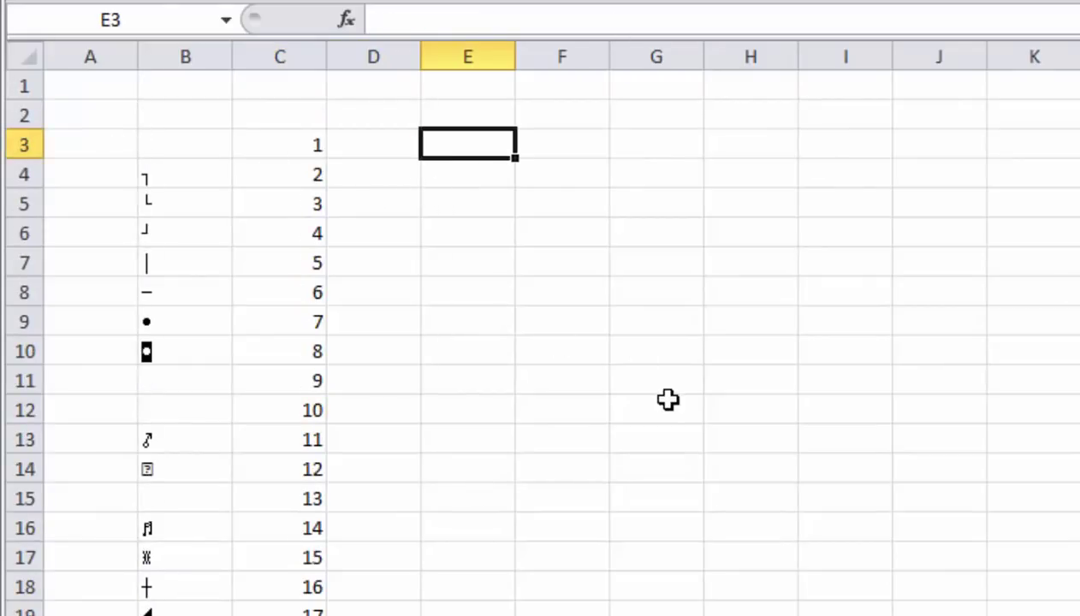
pyautogui.click(561, 140)
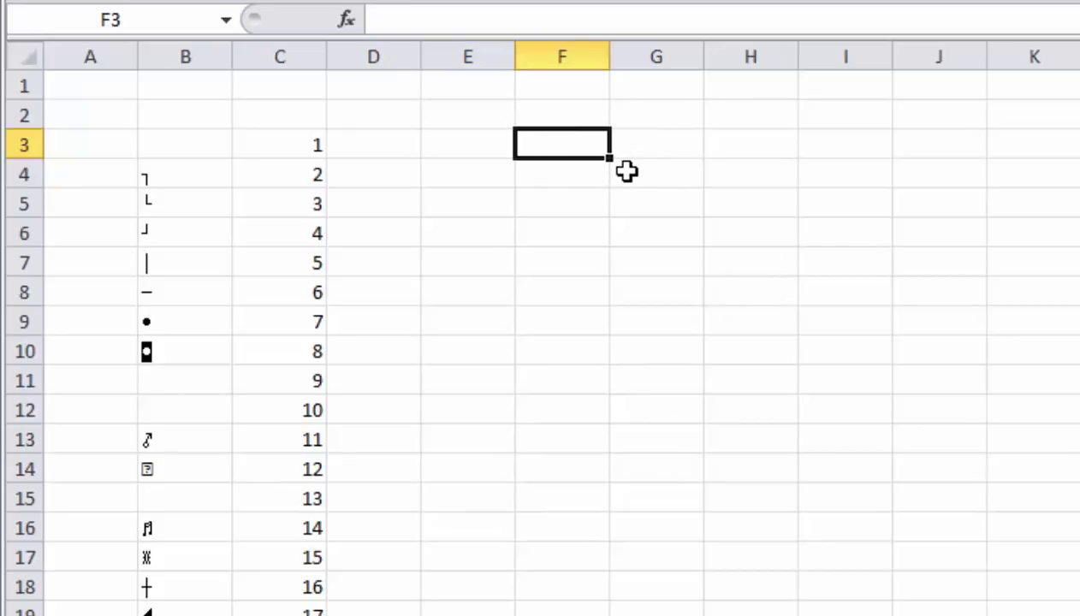
pyautogui.click(149, 340)
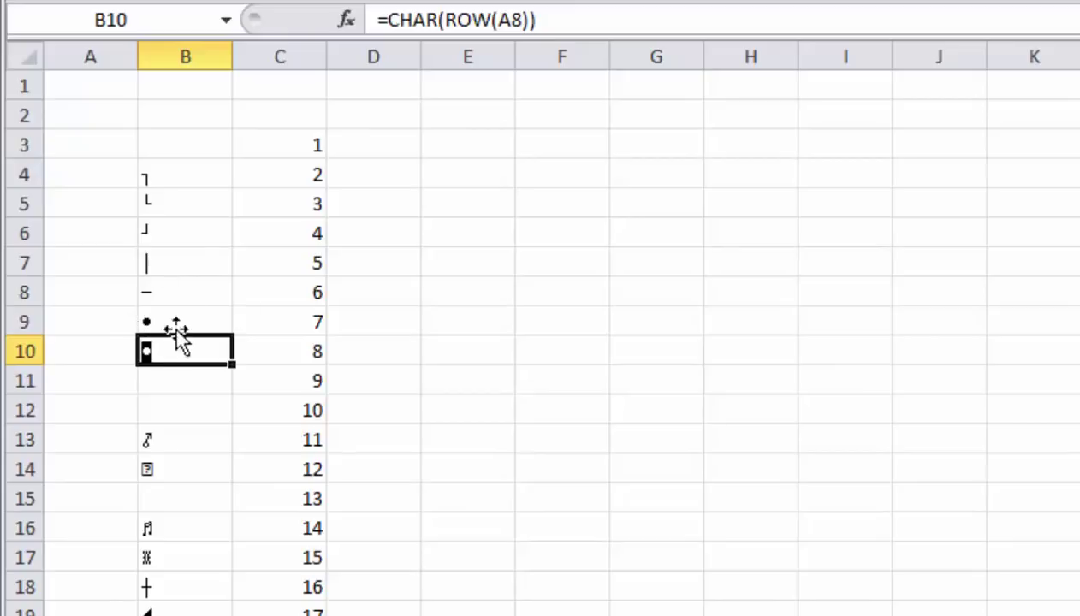
pyautogui.press('Up')
pyautogui.press('Up')
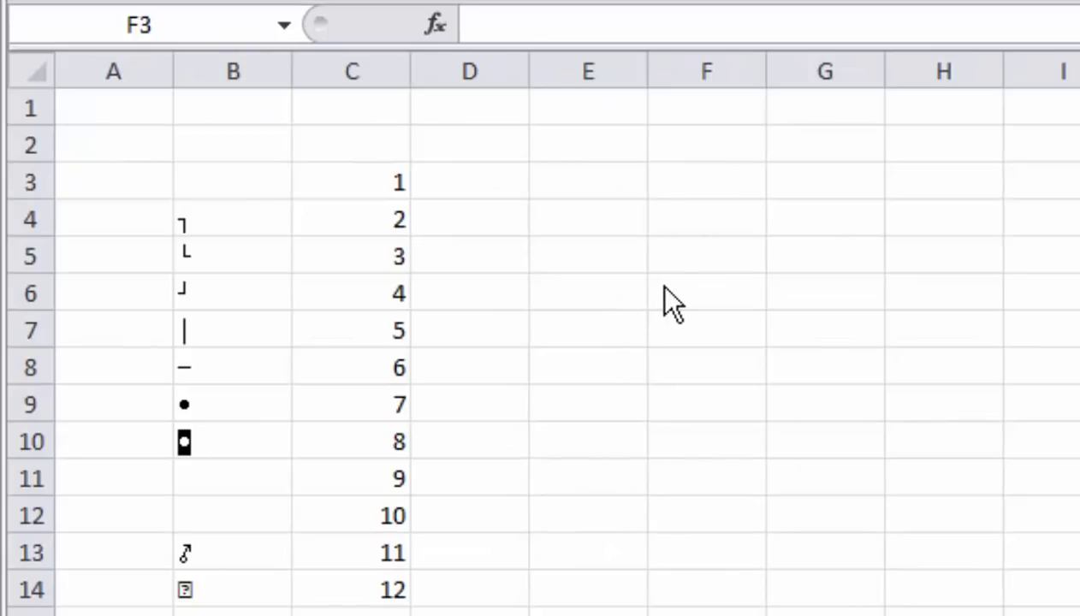
pyautogui.click(202, 190)
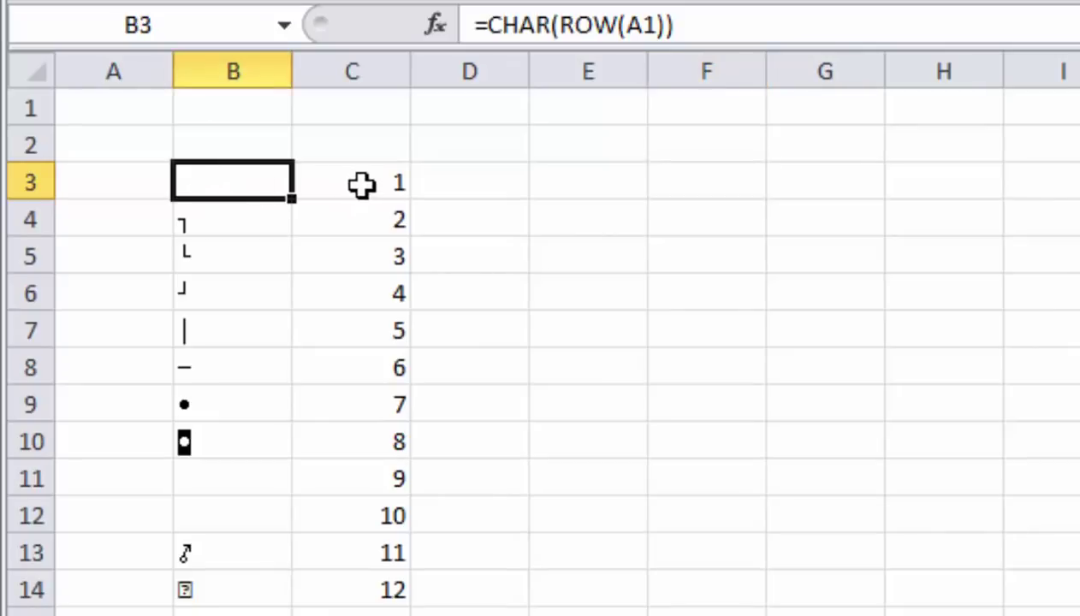
pyautogui.click(374, 176)
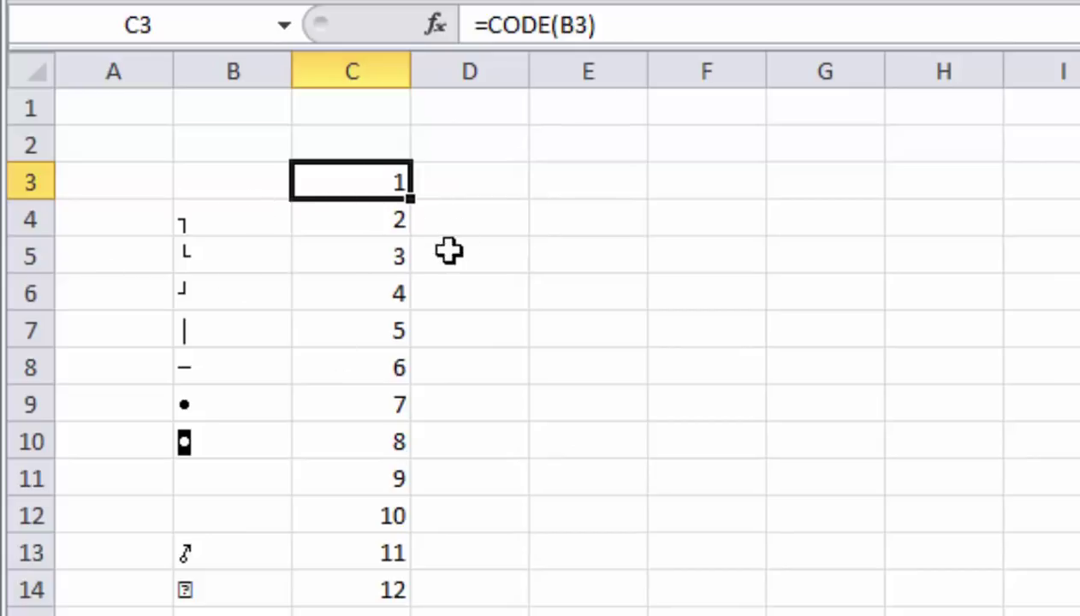
pyautogui.click(682, 182)
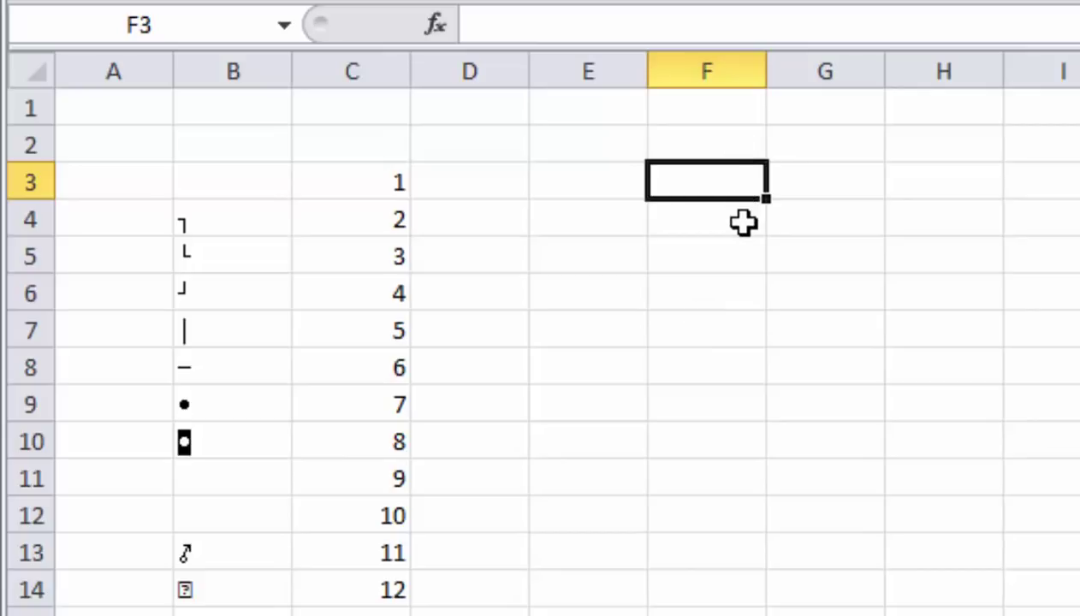
# Type the labels USER in F3 and PASSWORD in F4.
pyautogui.click(743, 218)
pyautogui.click(743, 195)
pyautogui.write('US')
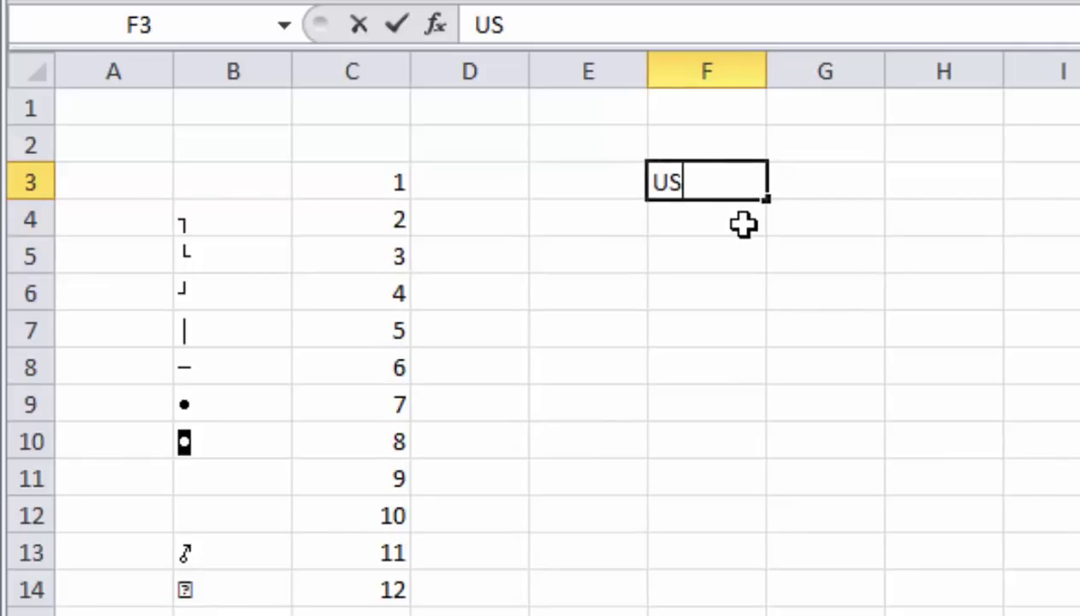
pyautogui.write('ER')
pyautogui.press('Return')
pyautogui.write('PASS')
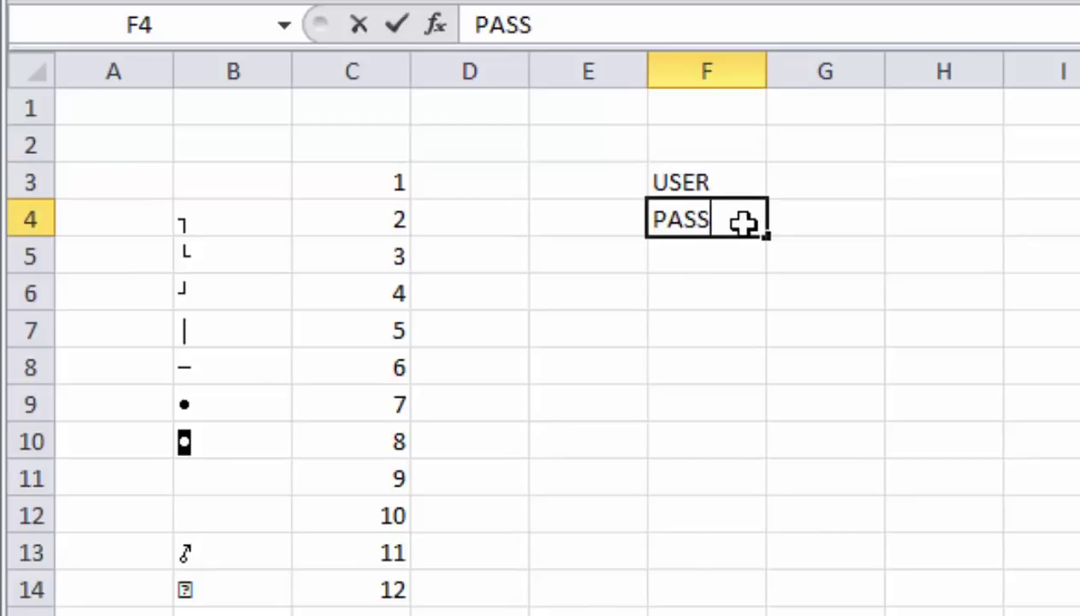
pyautogui.write('WORD')
pyautogui.press('Return')
pyautogui.press('Up')
pyautogui.press('Up')
pyautogui.press('Right')
pyautogui.press('Right')
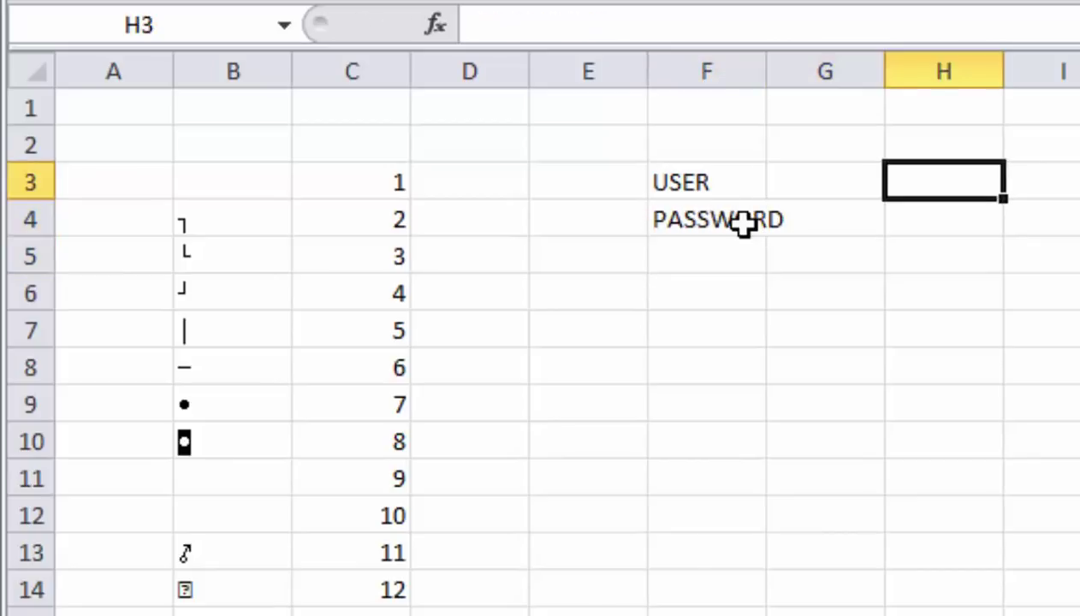
# Widen column F, narrow column G, put colons in G3 and G4, and widen column H.
pyautogui.moveTo(767, 75); pyautogui.dragTo(800, 76)
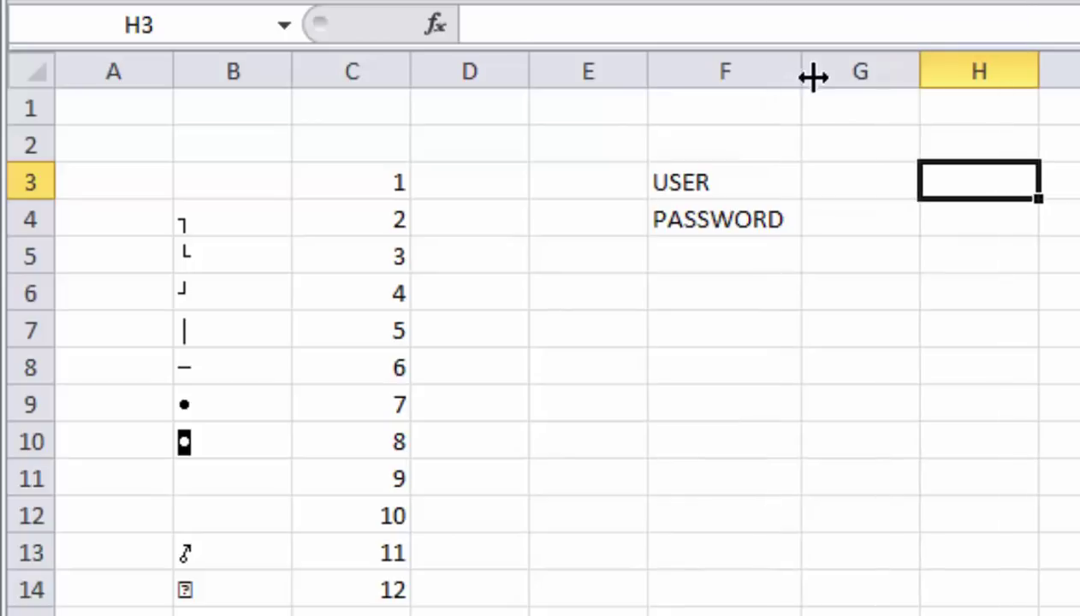
pyautogui.moveTo(918, 72)
pyautogui.mouseDown()
pyautogui.moveTo(1063, 72)
pyautogui.moveTo(832, 118)
pyautogui.mouseUp()
pyautogui.click(901, 182)
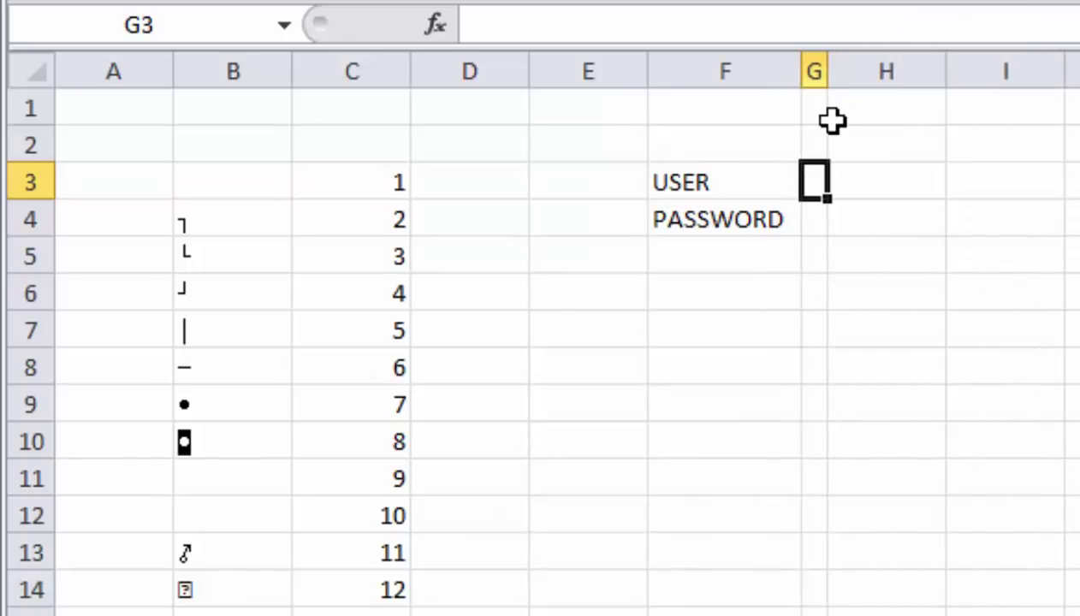
pyautogui.write(':')
pyautogui.press('Return')
pyautogui.write(':')
pyautogui.press('Return')
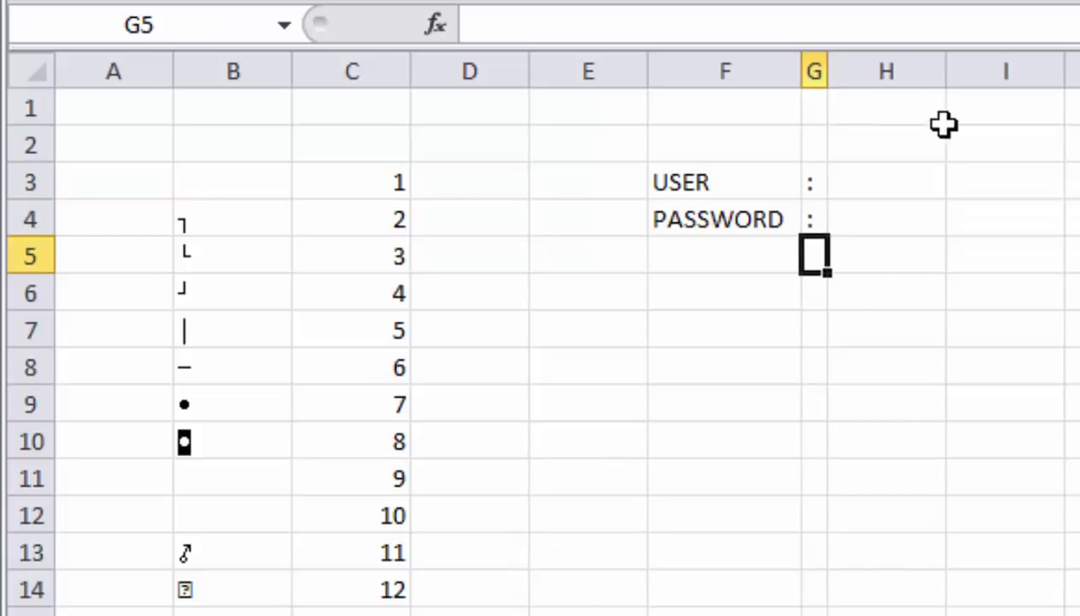
pyautogui.moveTo(946, 71); pyautogui.dragTo(1073, 72)
# Type the user name into H3 beside USER.
pyautogui.click(967, 187)
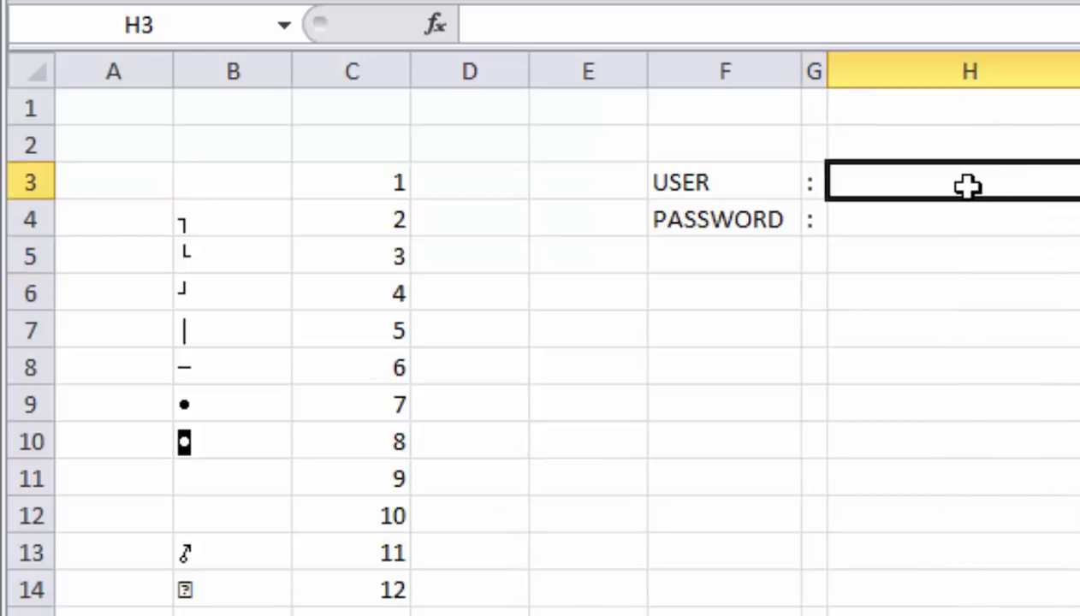
pyautogui.write('DEWA')
pyautogui.press('Return')
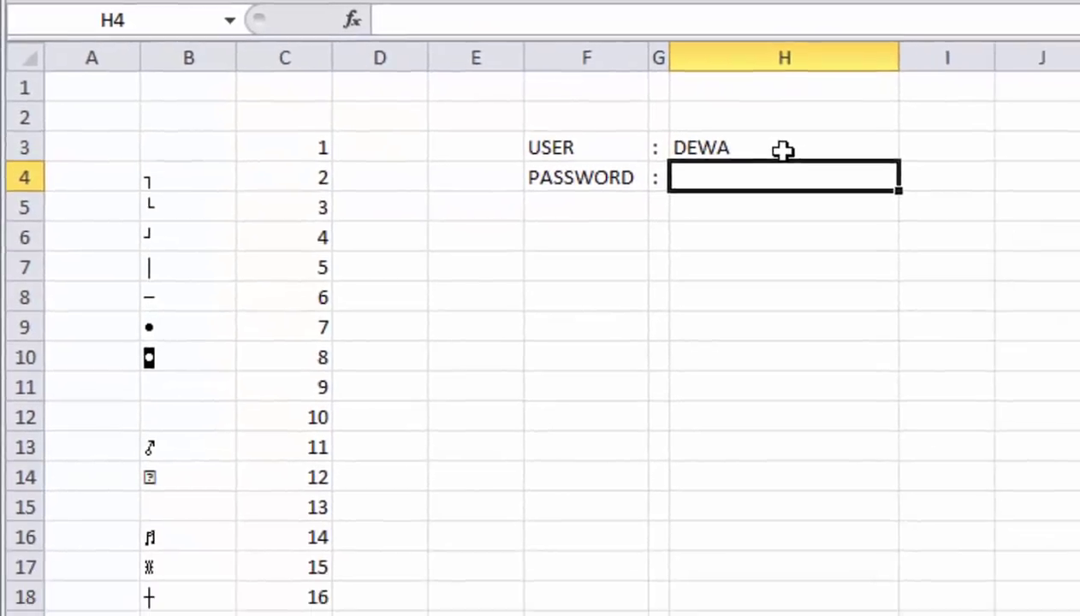
# Type the sample password into H4, correcting a typo.
pyautogui.write('DEAW')
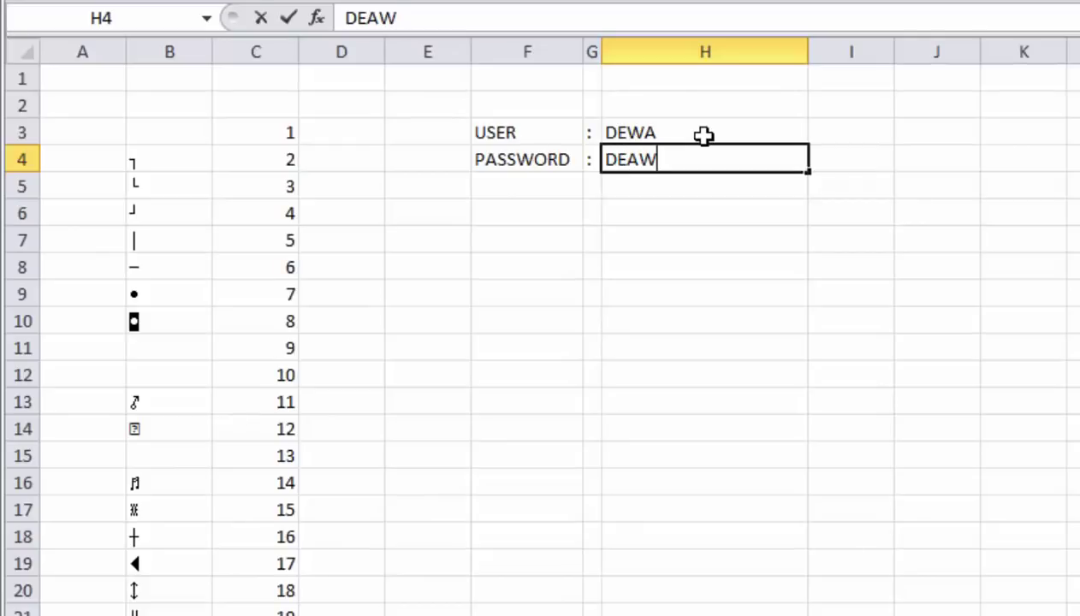
pyautogui.press('BackSpace')
pyautogui.press('BackSpace')
pyautogui.write('WA19')
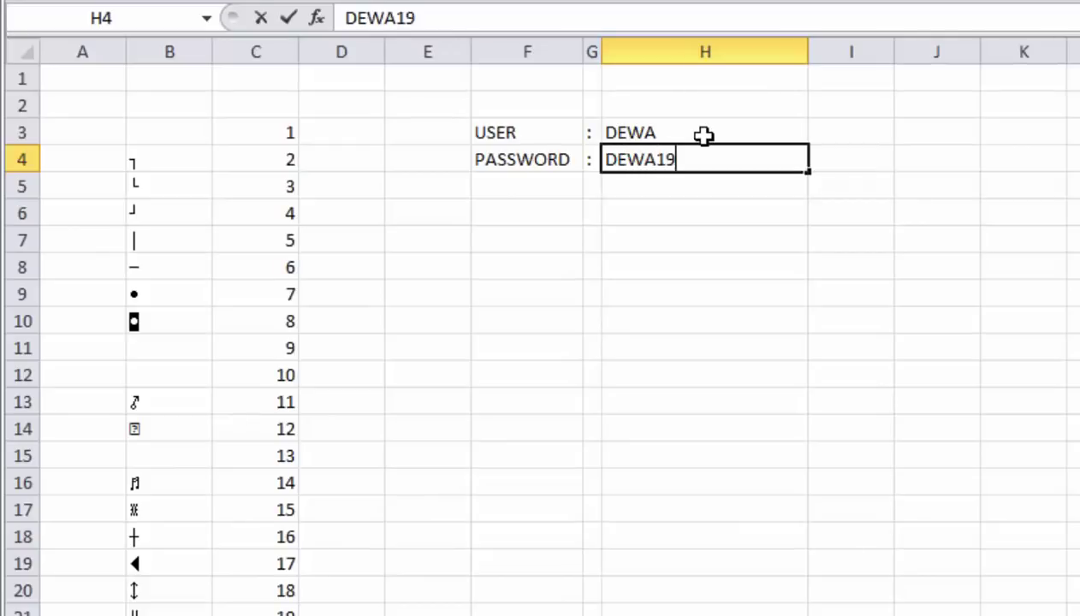
pyautogui.press('Return')
pyautogui.click(747, 261)
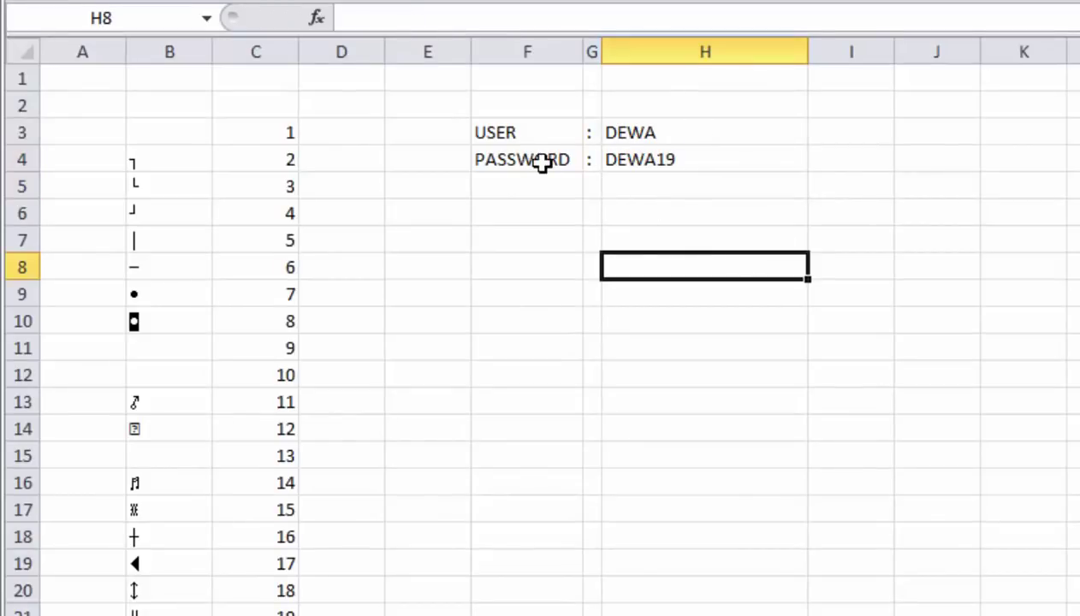
pyautogui.click(543, 163)
pyautogui.click(671, 159)
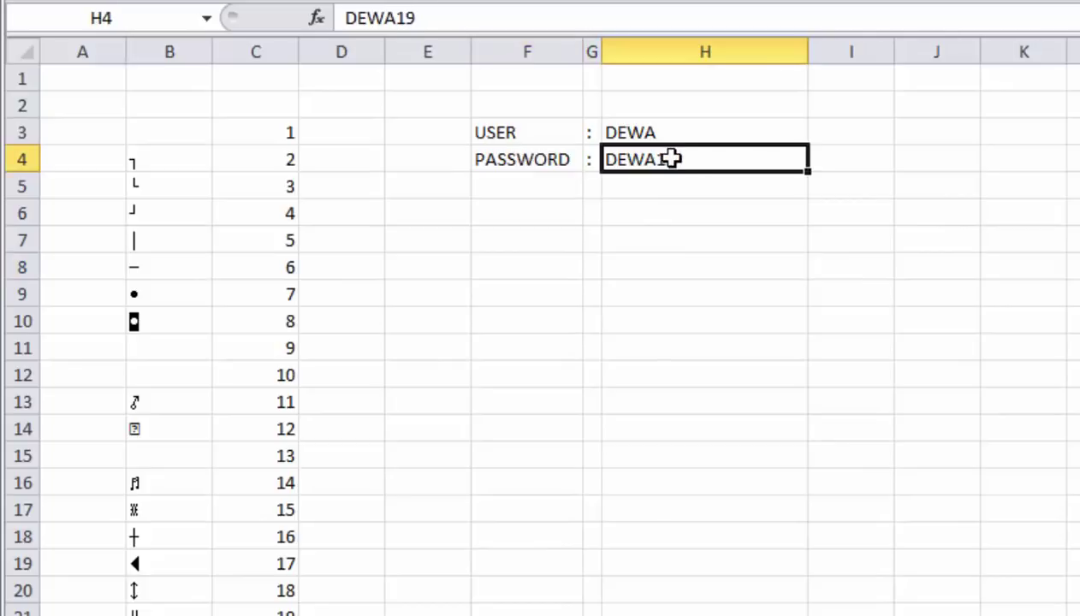
pyautogui.click(834, 160)
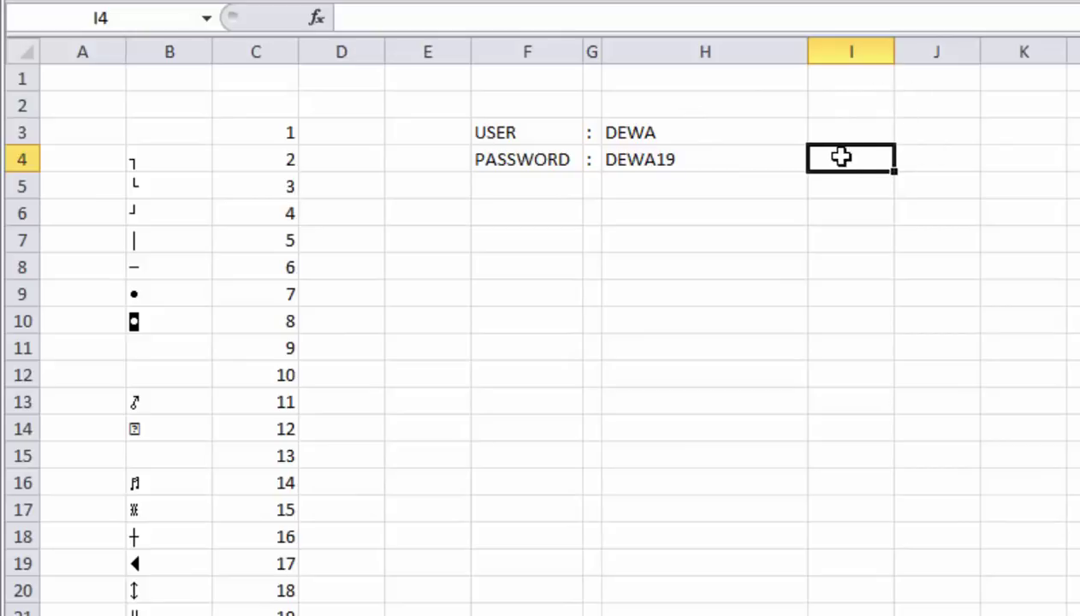
# Enter =H3 in I3 to mirror the user name.
pyautogui.click(862, 133)
pyautogui.write('=')
pyautogui.click(759, 132)
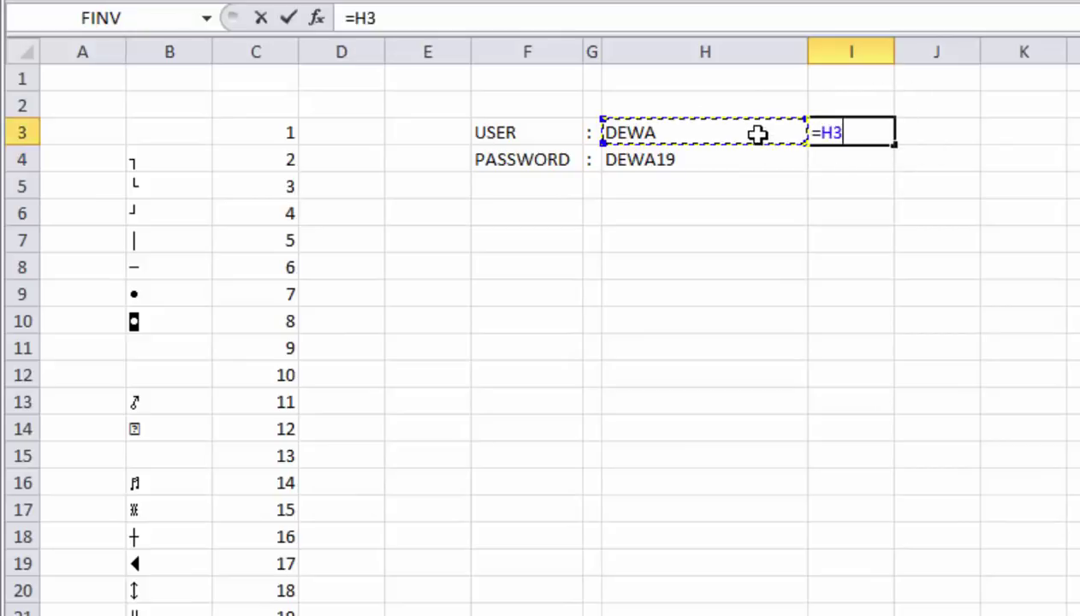
pyautogui.press('Return')
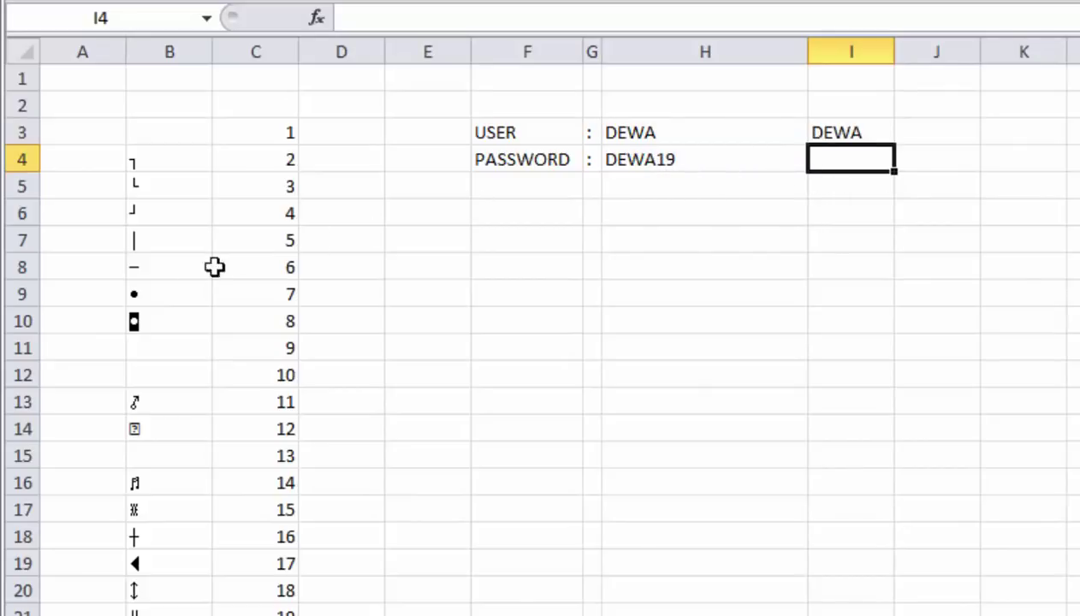
# Inspect the CHAR formulas behind the characters in B9 and B10.
pyautogui.click(163, 288)
pyautogui.click(163, 394)
pyautogui.click(162, 320)
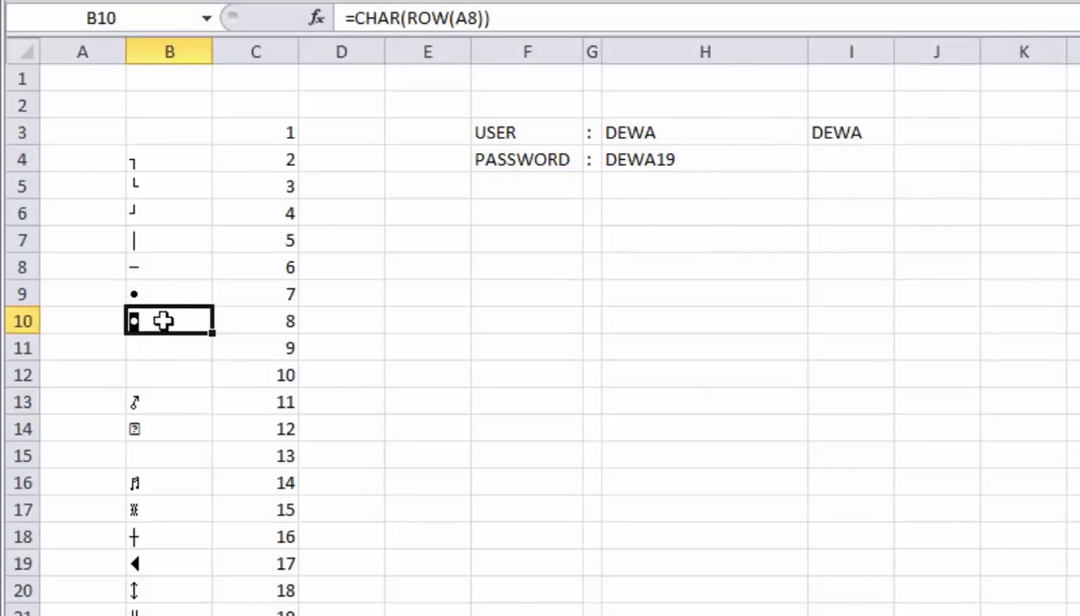
pyautogui.click(205, 294)
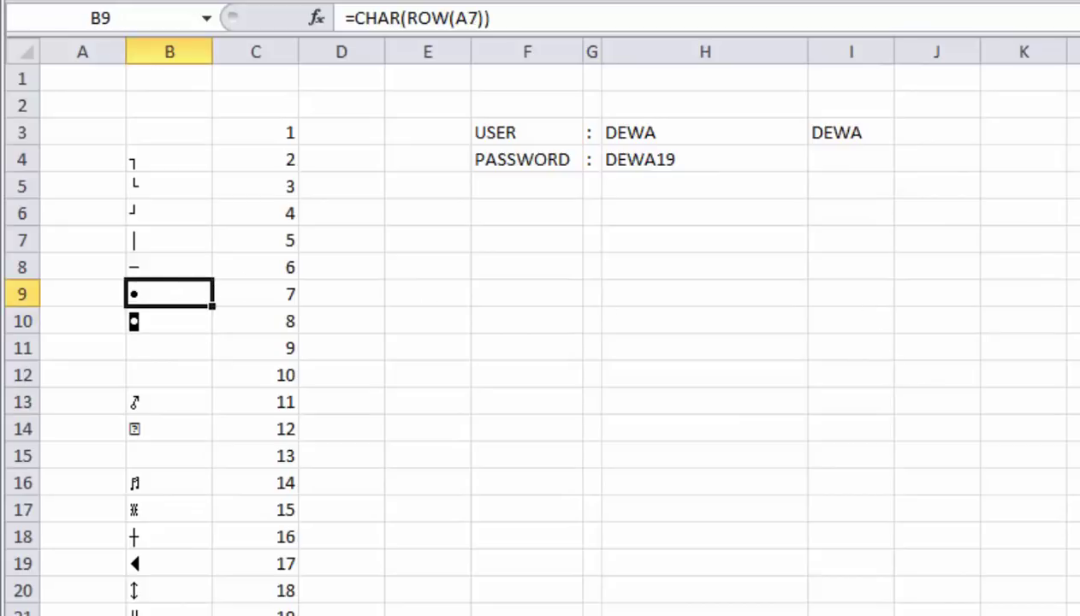
pyautogui.click(162, 316)
pyautogui.click(165, 292)
pyautogui.click(848, 159)
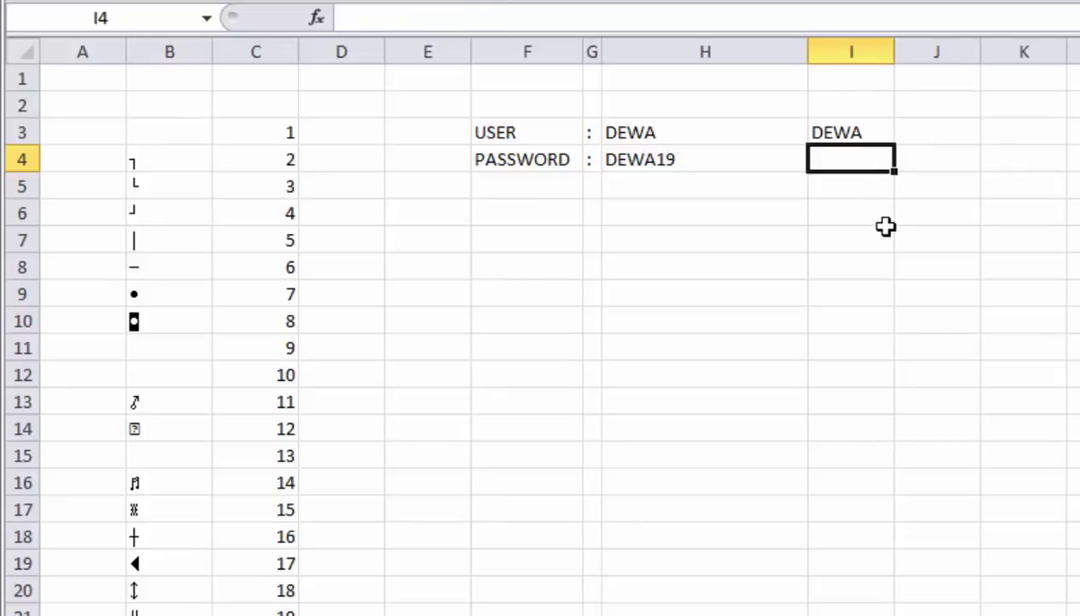
# Enter =CHAR(7) in I4 to show a bullet, comparing it with the password in H4.
pyautogui.write('=C')
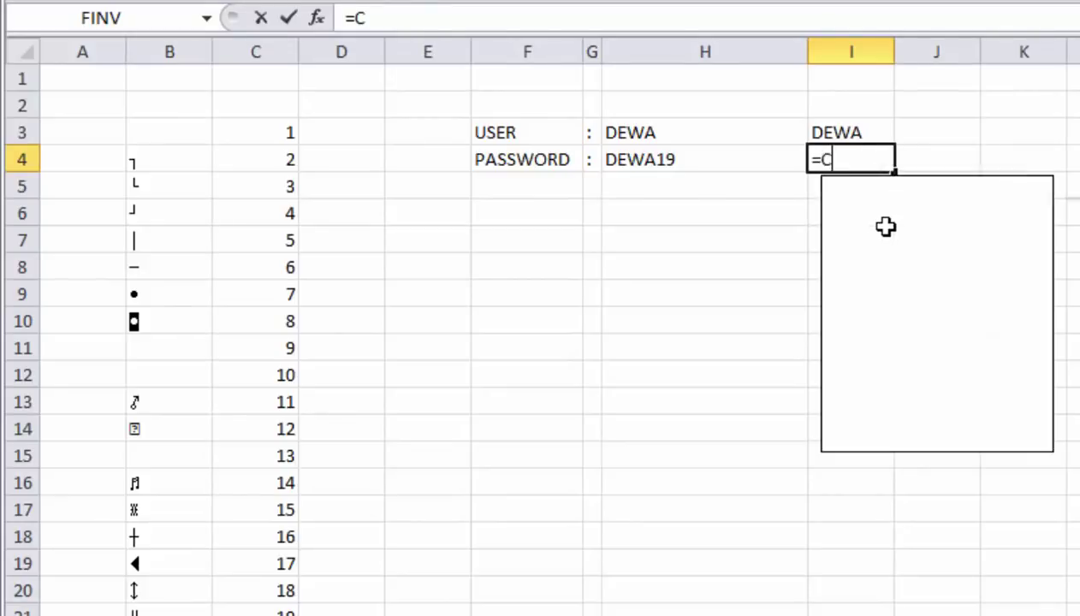
pyautogui.write('HAR(7')
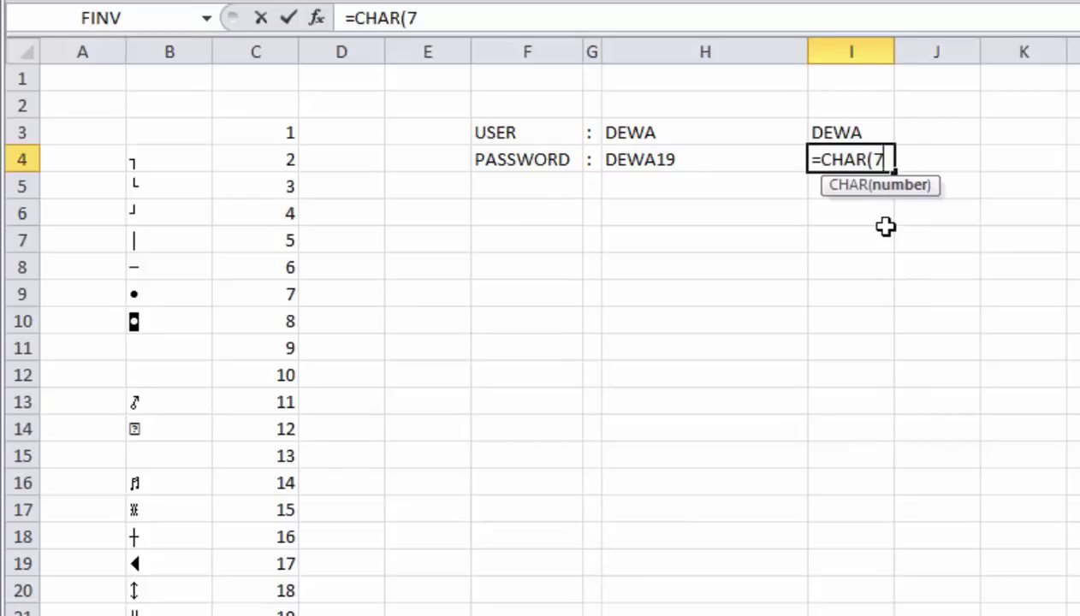
pyautogui.press('Return')
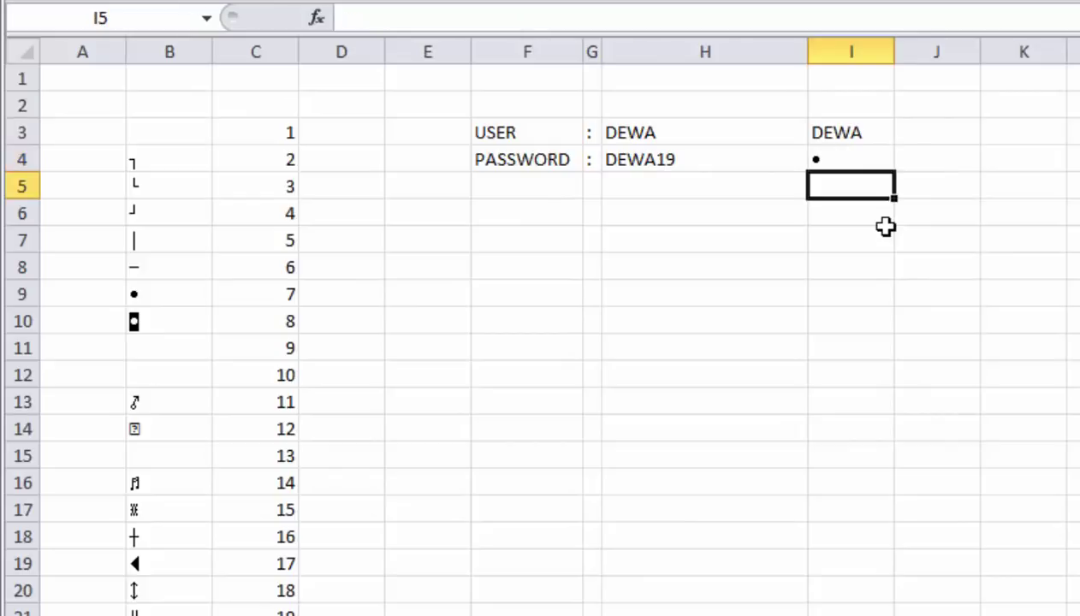
pyautogui.click(869, 163)
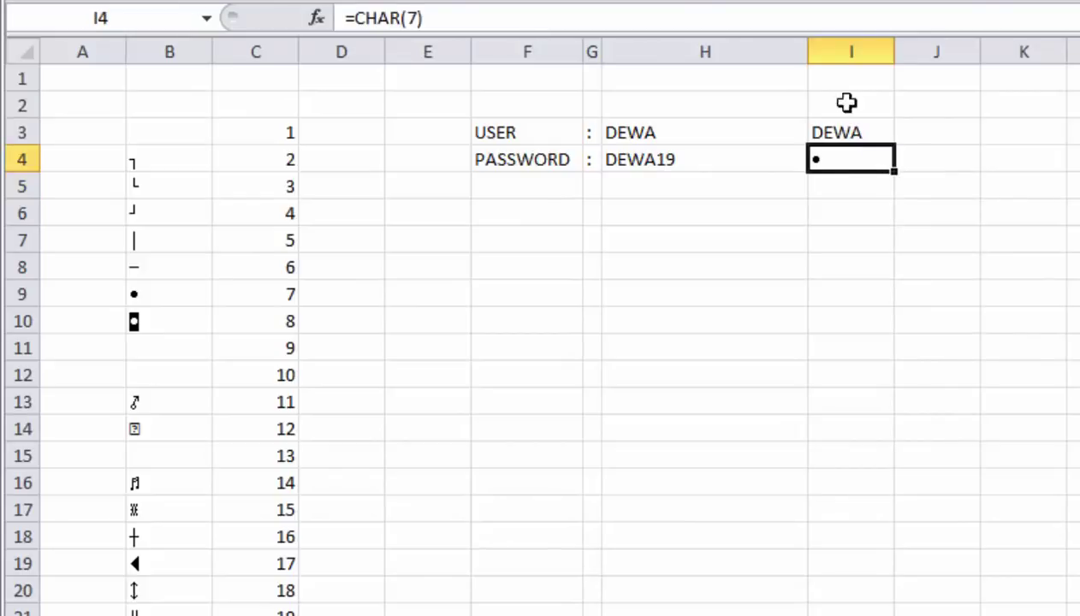
pyautogui.click(689, 154)
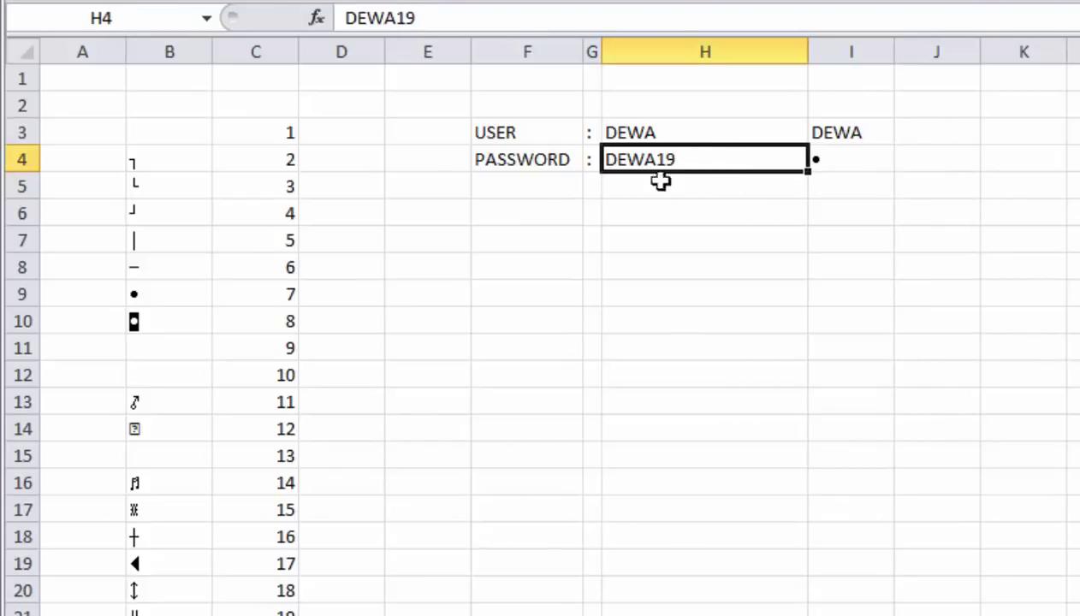
pyautogui.click(836, 151)
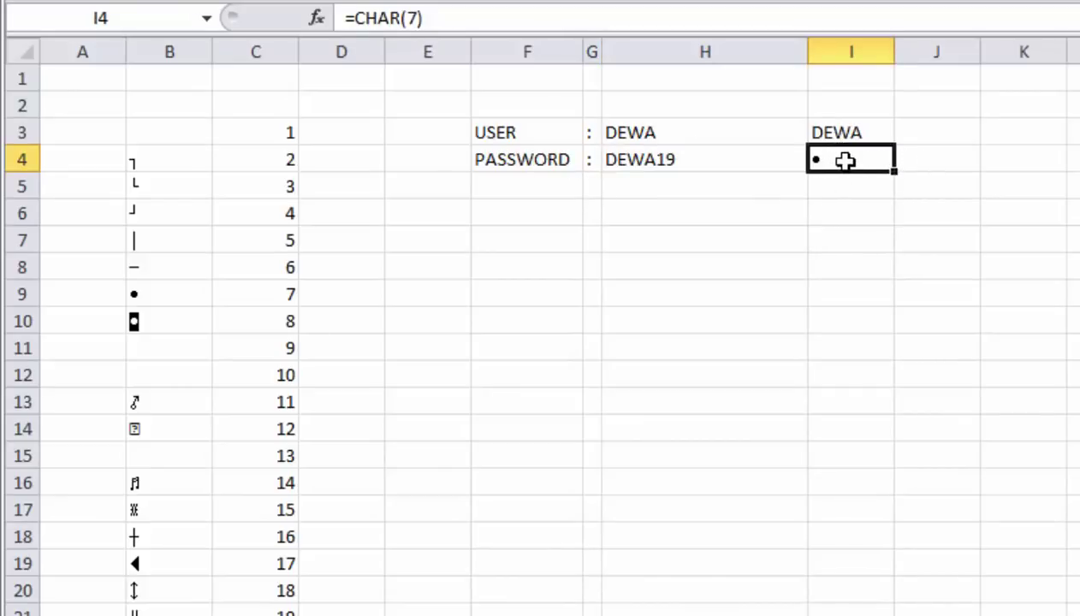
pyautogui.doubleClick(840, 160)
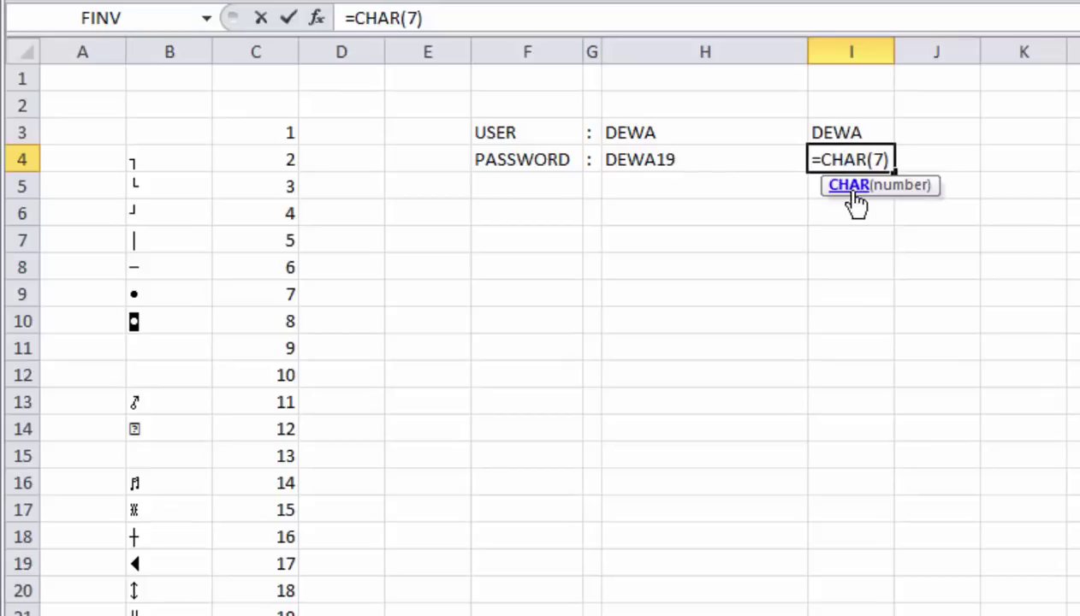
pyautogui.press('Return')
pyautogui.click(846, 156)
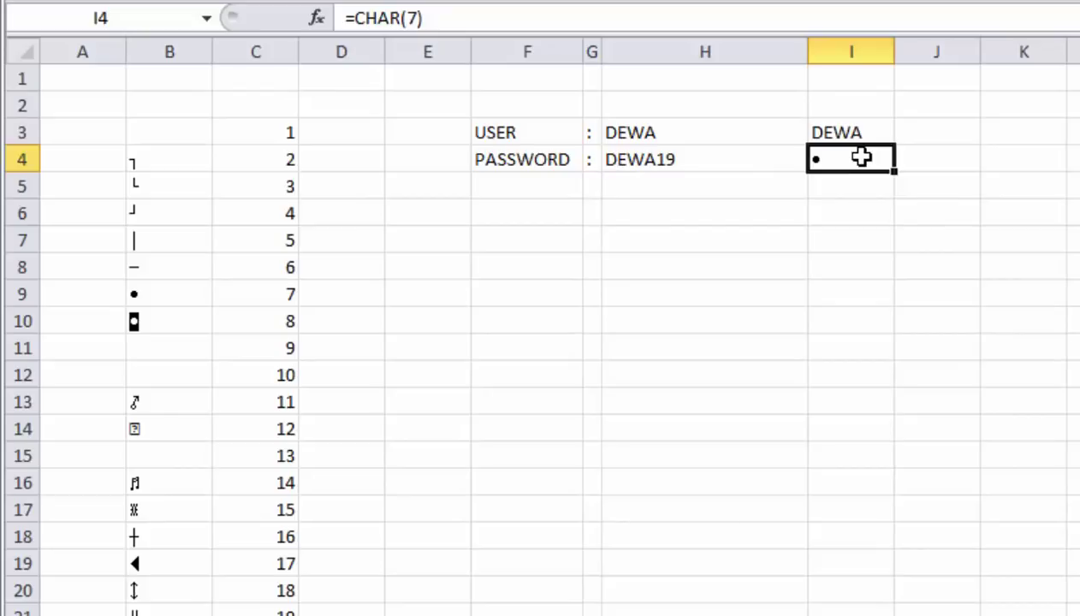
pyautogui.doubleClick(860, 157)
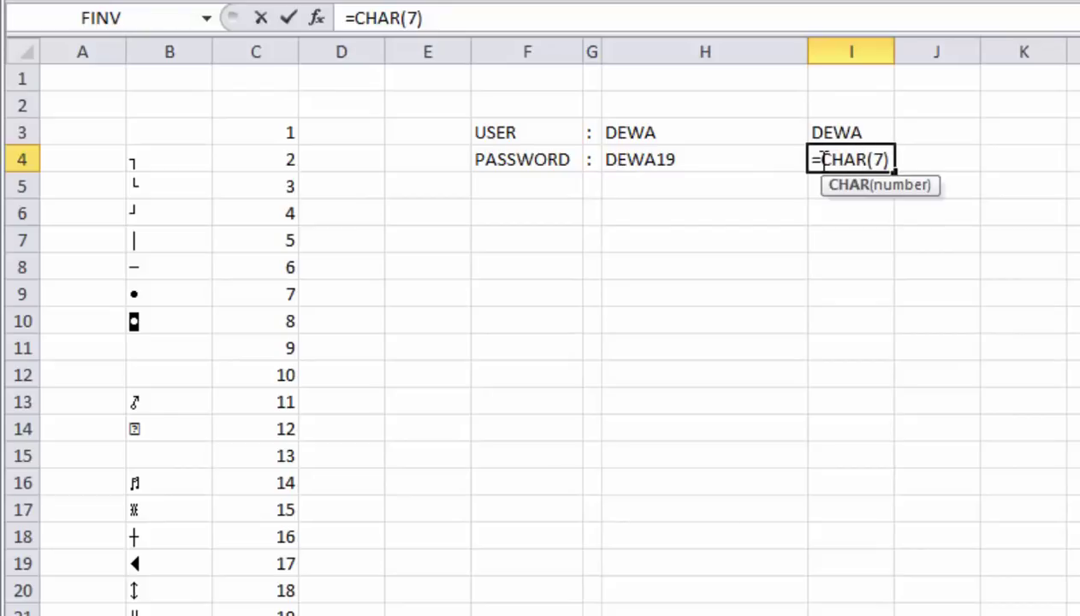
# Rewrite I4 as =REPT(CHAR(7);LEN(H4)), accepting Excel's suggested correction.
pyautogui.click(821, 160)
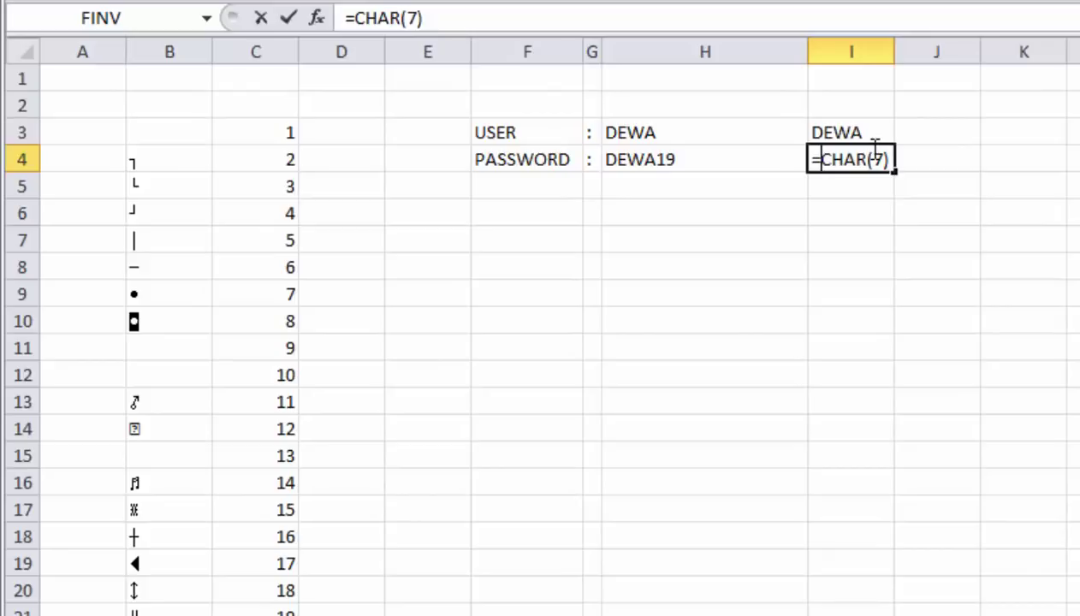
pyautogui.write('RE')
pyautogui.press('Down')
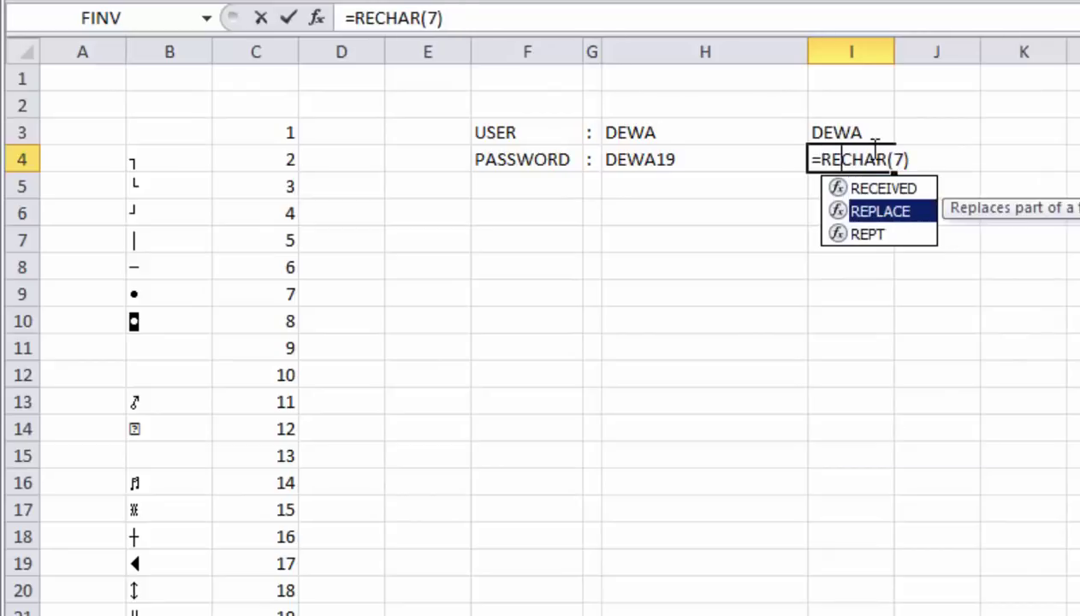
pyautogui.press('Down')
pyautogui.press('Tab')
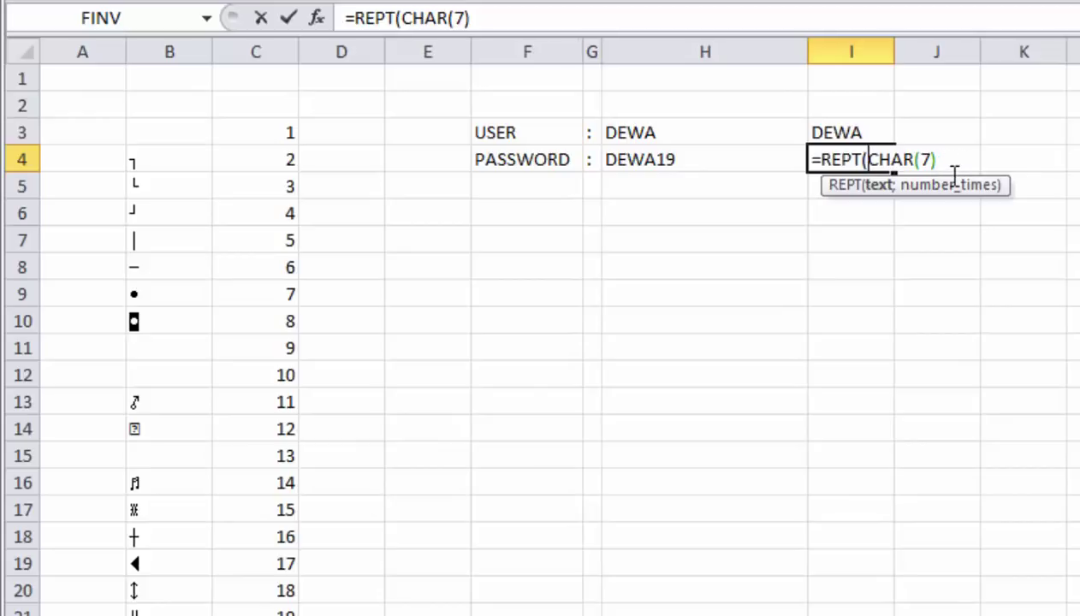
pyautogui.write('(')
pyautogui.press('BackSpace')
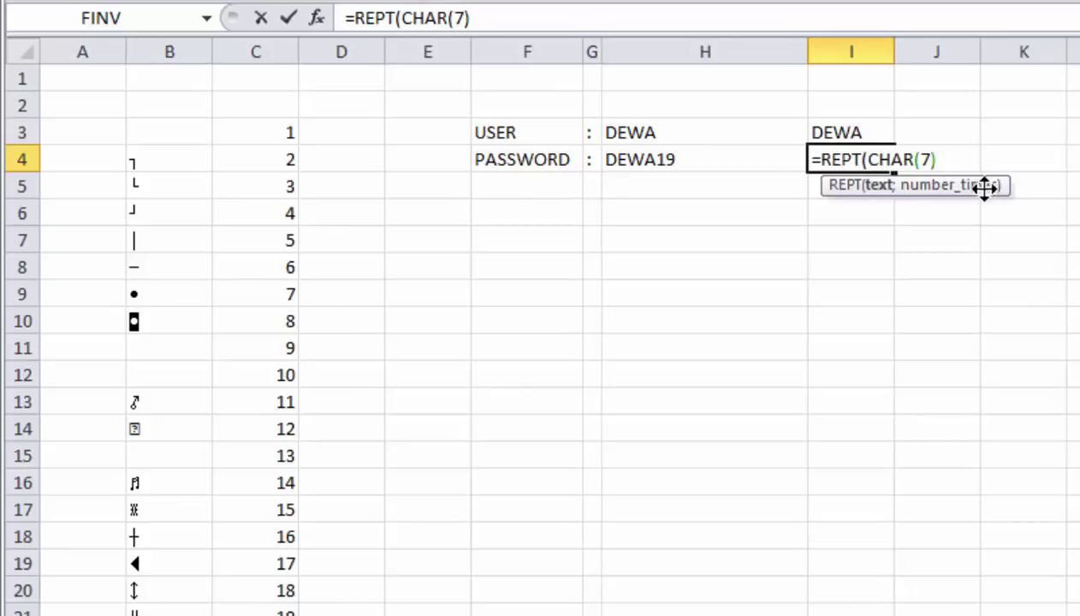
pyautogui.write(';')
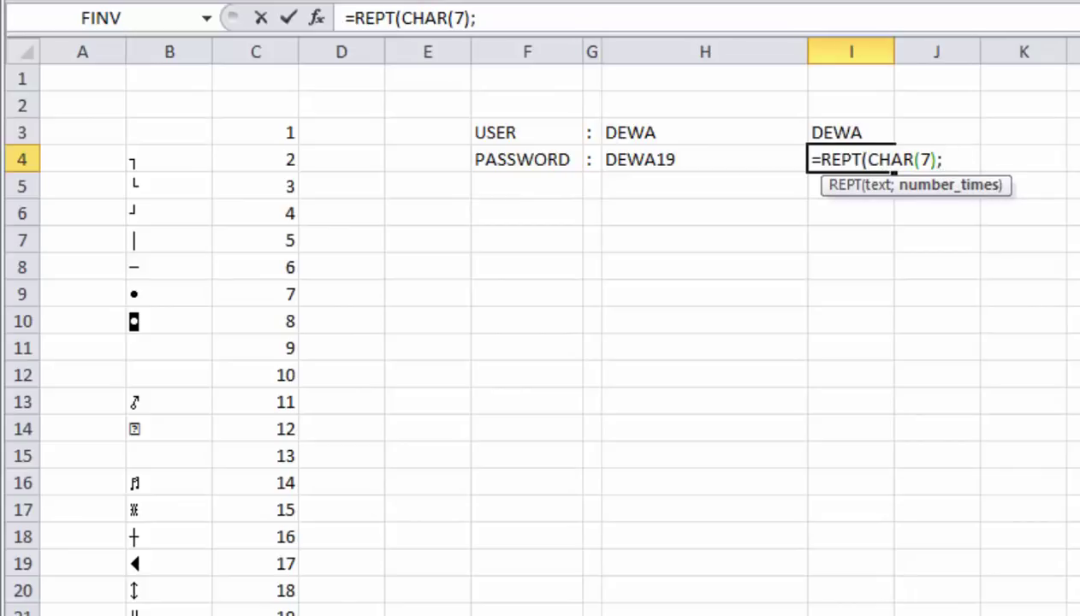
pyautogui.write('LEN(')
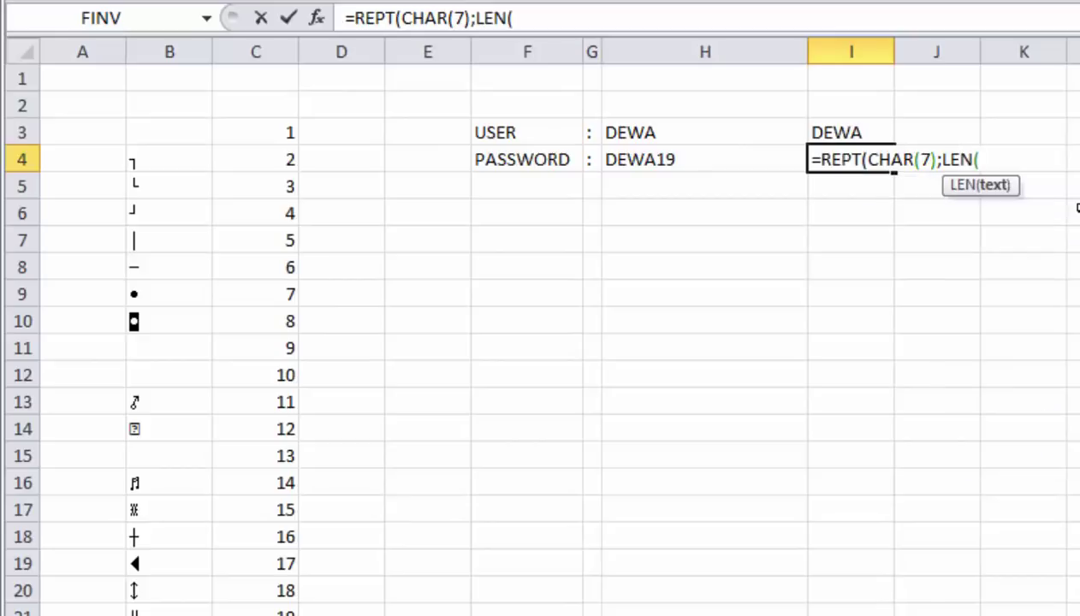
pyautogui.click(668, 163)
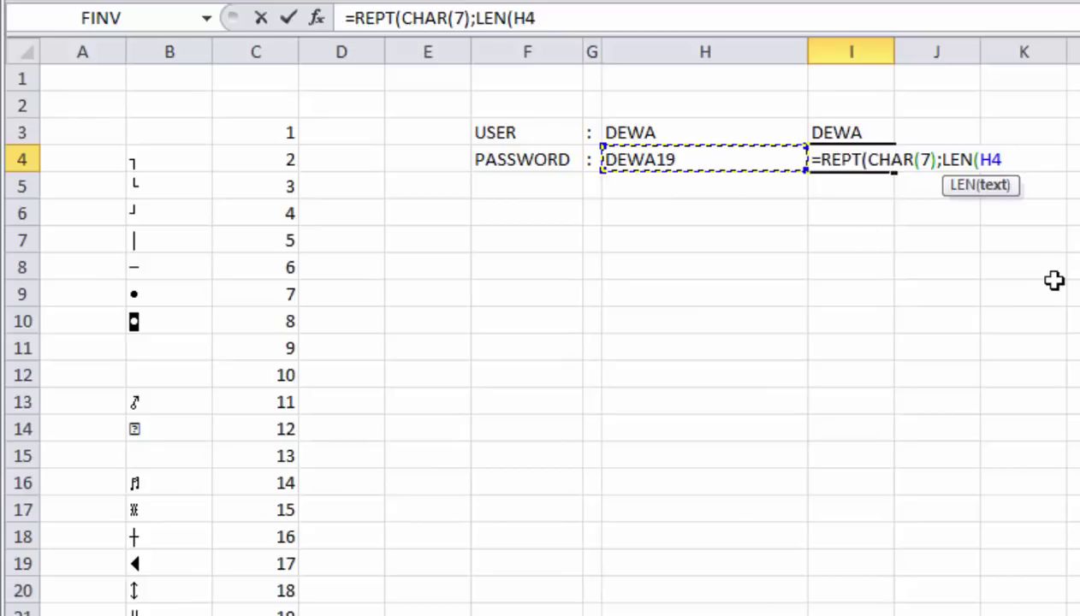
pyautogui.press('Return')
pyautogui.press('Return')
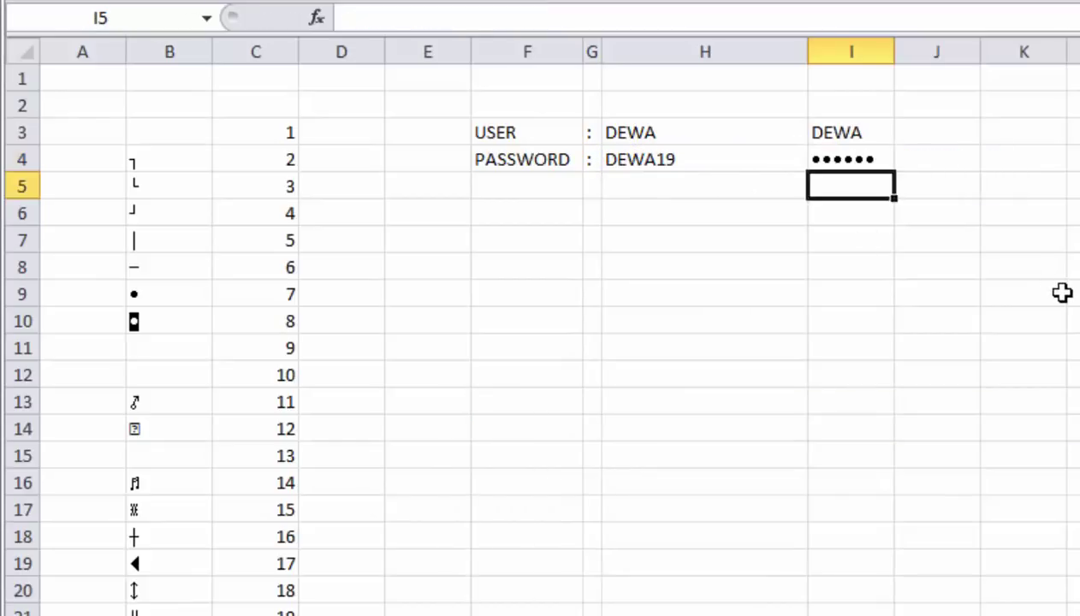
# Review the formulas in I3 and I4, reopening I4 to show its references.
pyautogui.click(852, 159)
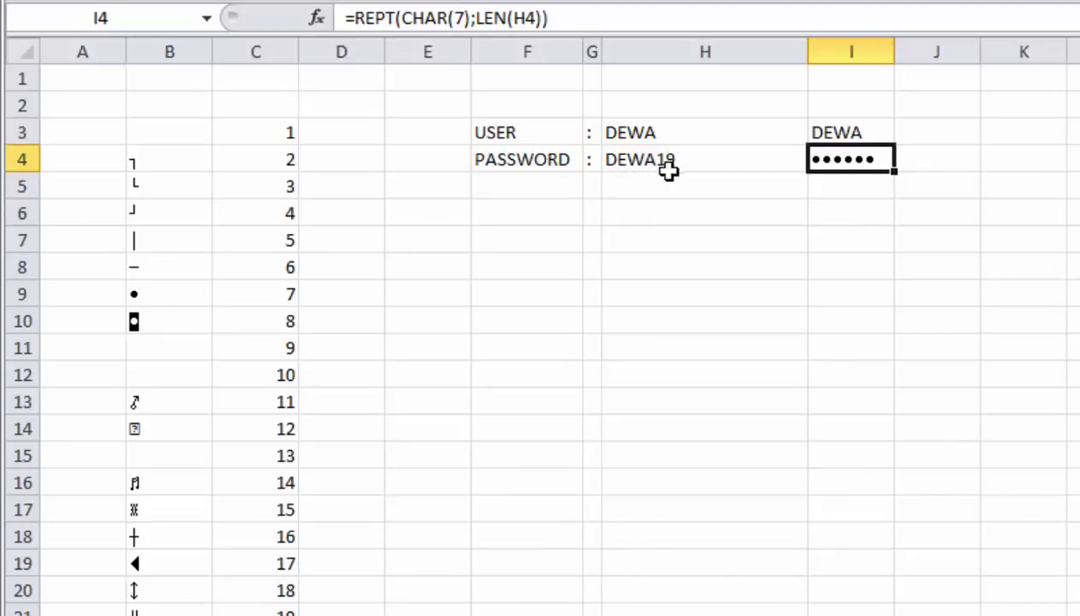
pyautogui.click(875, 174)
pyautogui.click(868, 157)
pyautogui.click(877, 130)
pyautogui.click(865, 162)
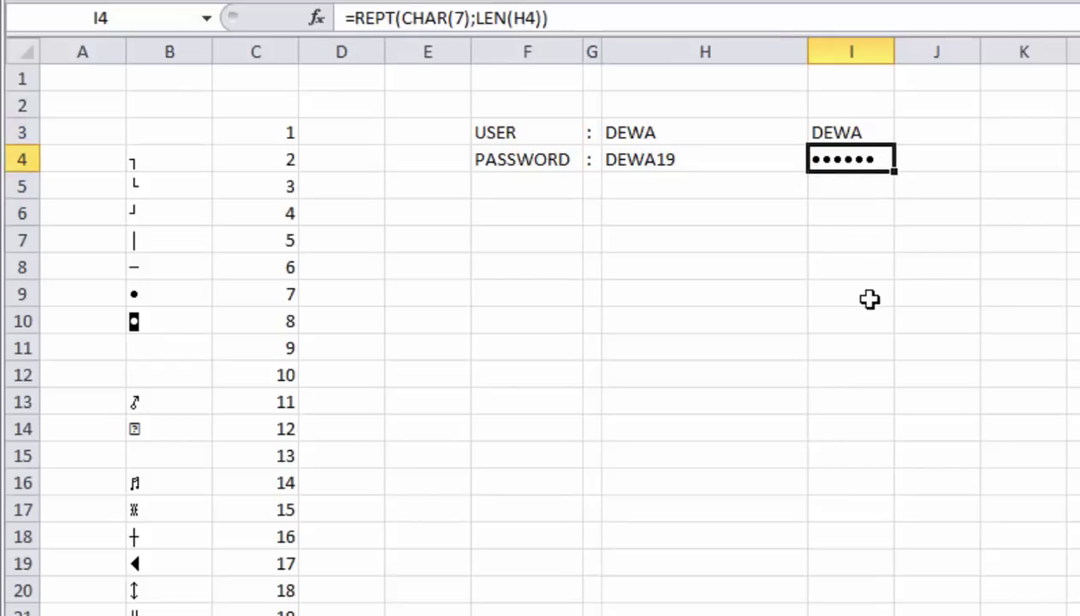
pyautogui.doubleClick(877, 154)
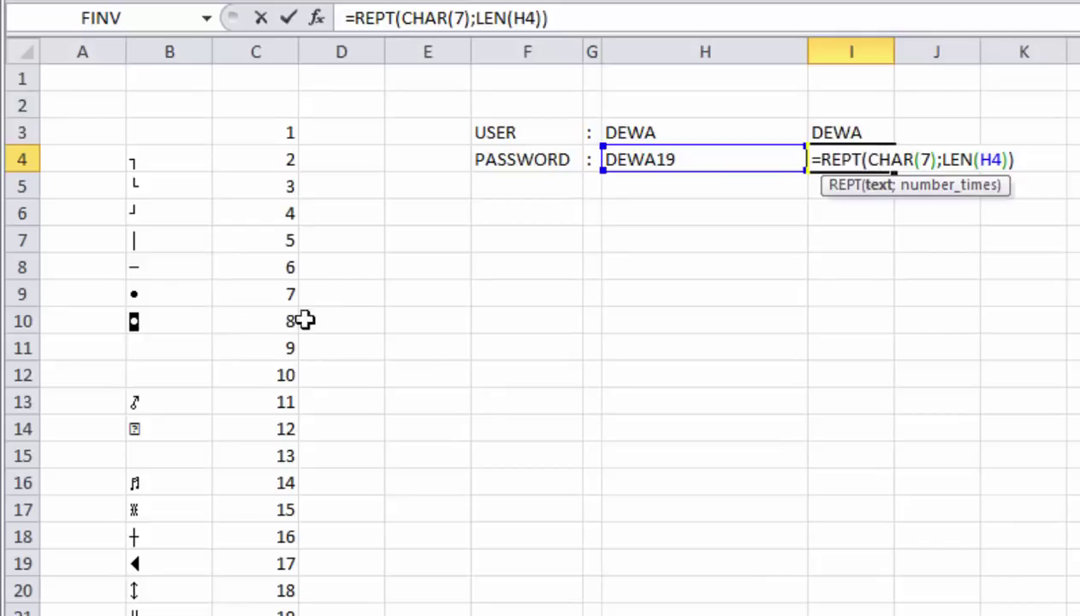
# Change I4's formula to use CHAR(8) instead of CHAR(7), showing boxed symbols.
pyautogui.click(931, 160)
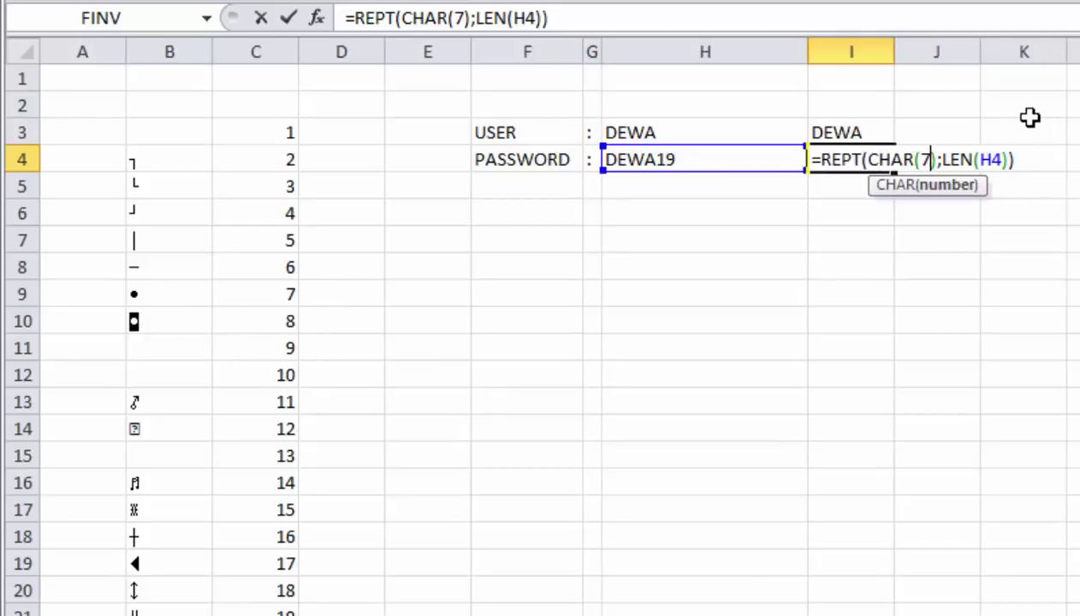
pyautogui.press('BackSpace')
pyautogui.write('8')
pyautogui.press('Return')
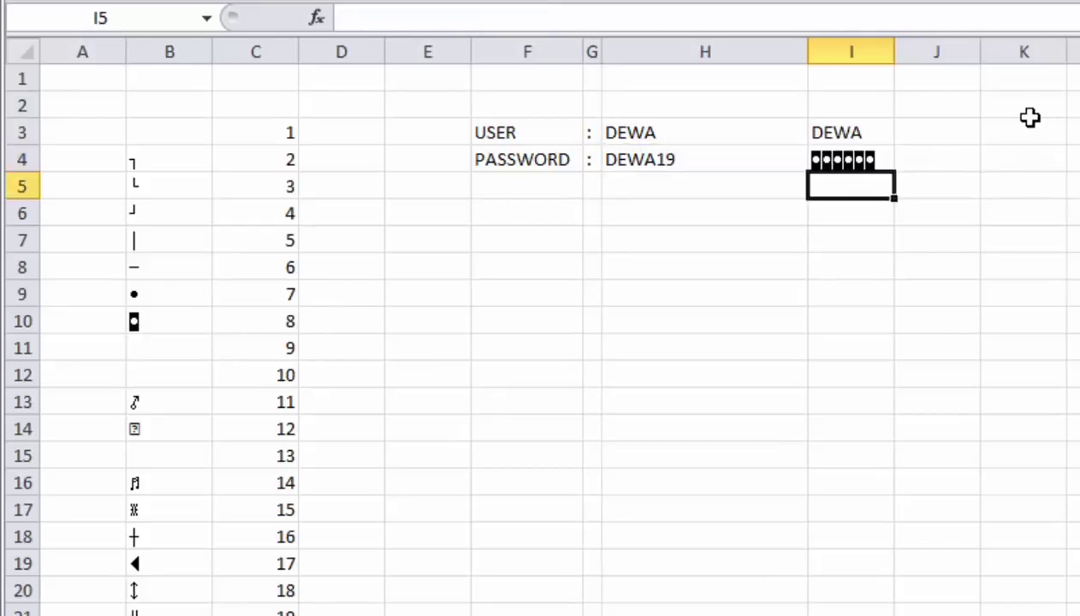
pyautogui.press('Up')
pyautogui.click(1003, 310)
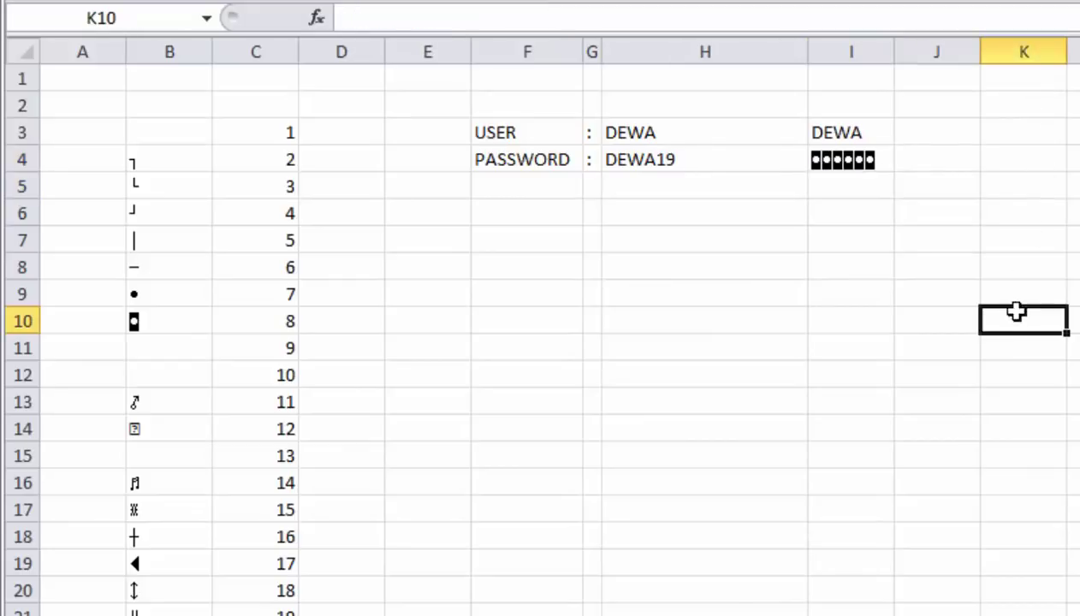
# Restore CHAR(7) in I4's formula so the password shows as six plain bullets.
pyautogui.click(869, 156)
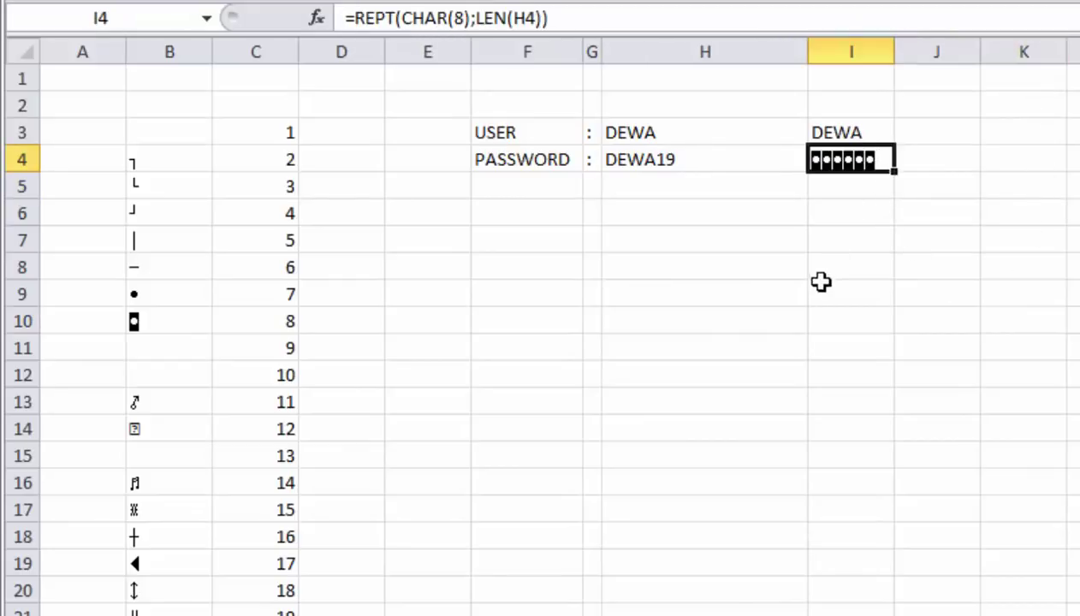
pyautogui.doubleClick(835, 159)
pyautogui.click(936, 159)
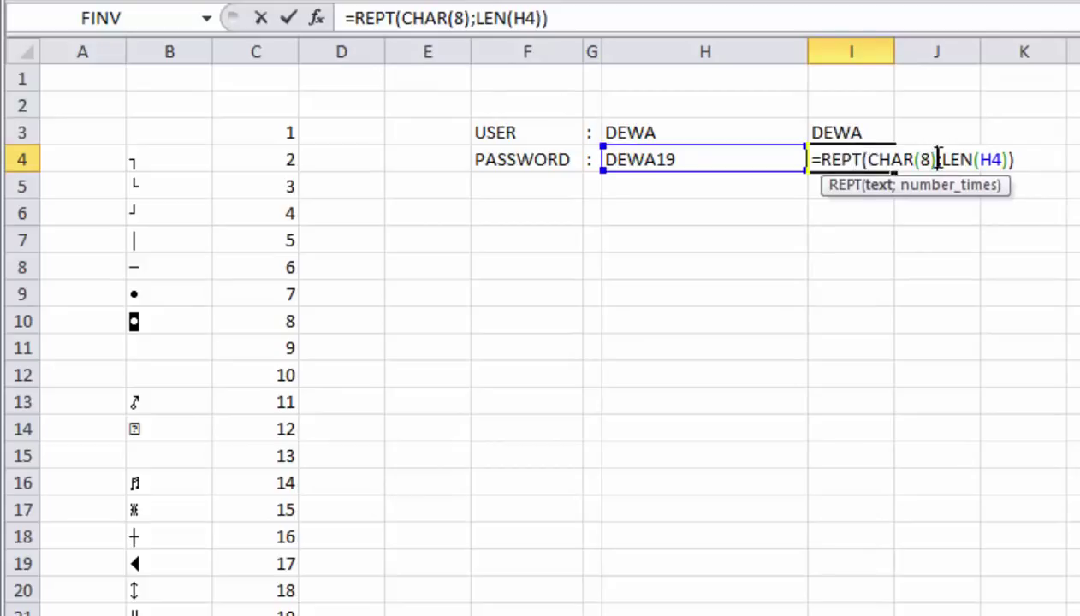
pyautogui.click(931, 159)
pyautogui.press('BackSpace')
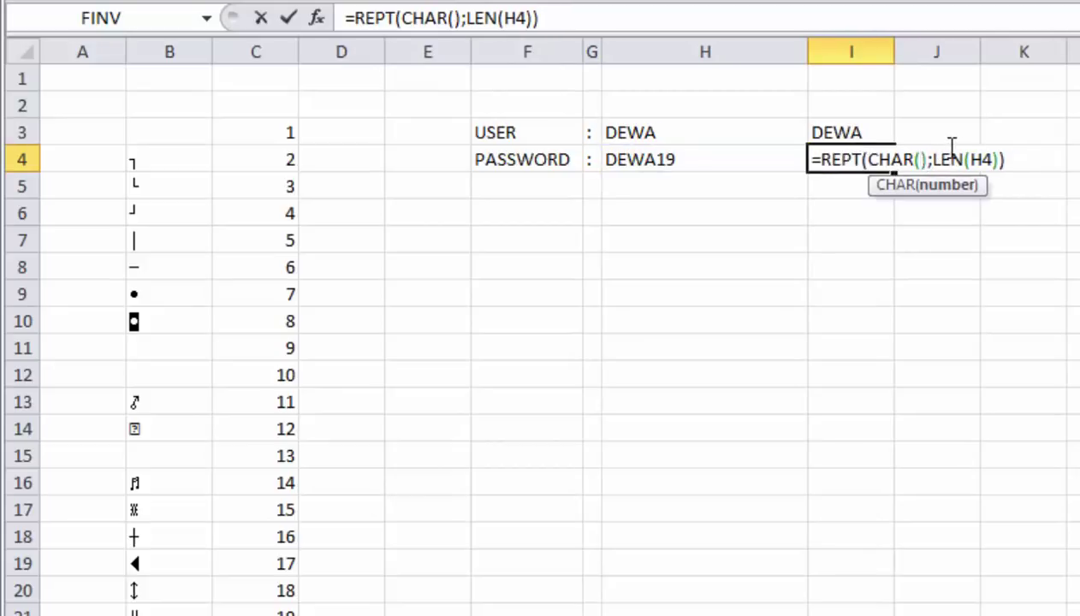
pyautogui.write('7')
pyautogui.press('Return')
pyautogui.click(956, 219)
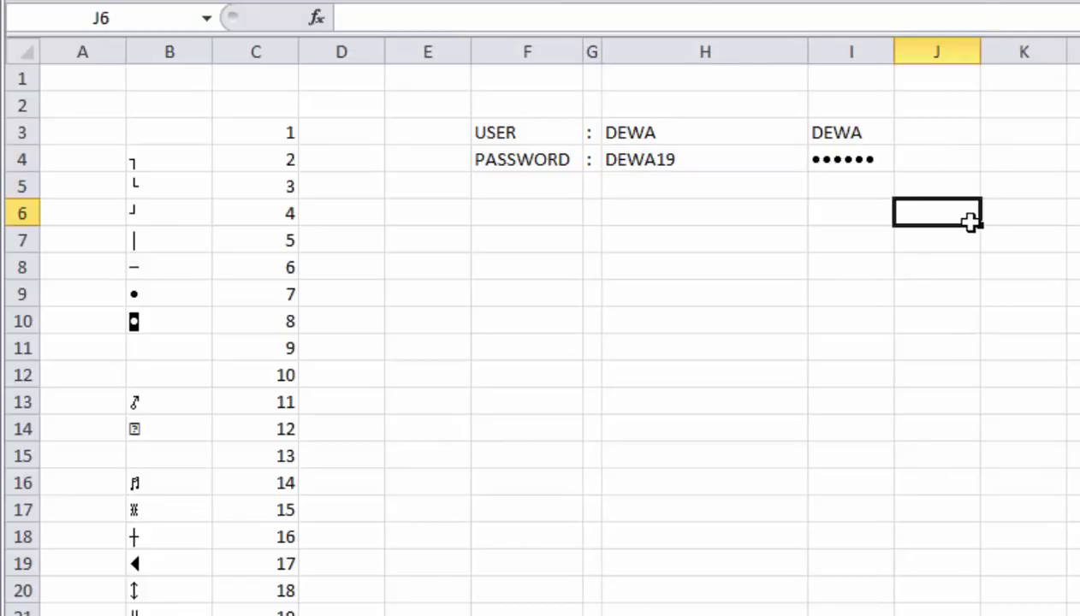
pyautogui.click(684, 154)
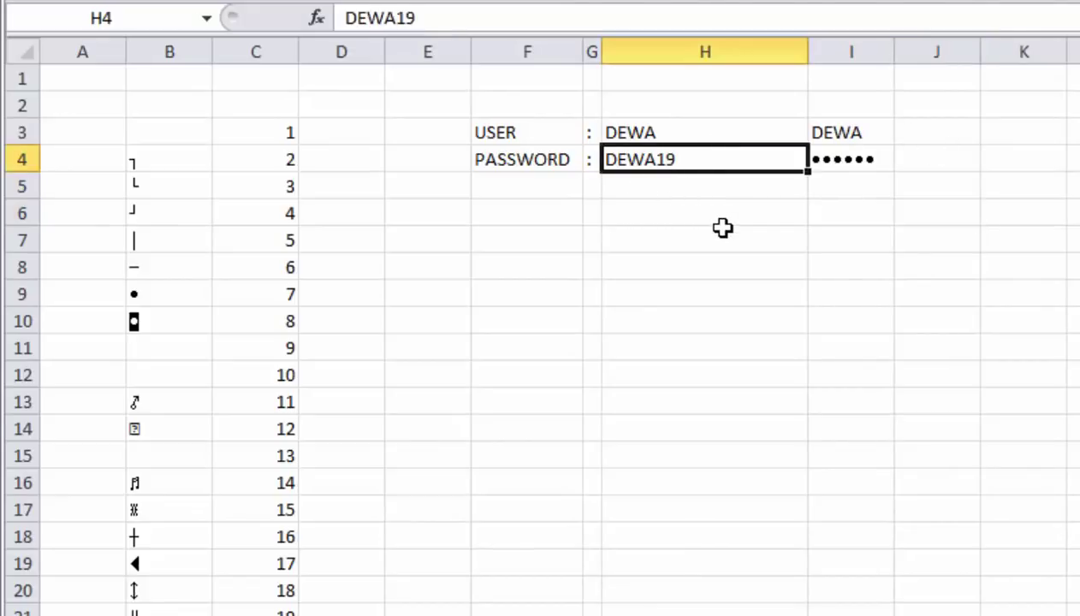
# Enter a longer 13-character password in H4 and check I4's masking formula.
pyautogui.write('D')
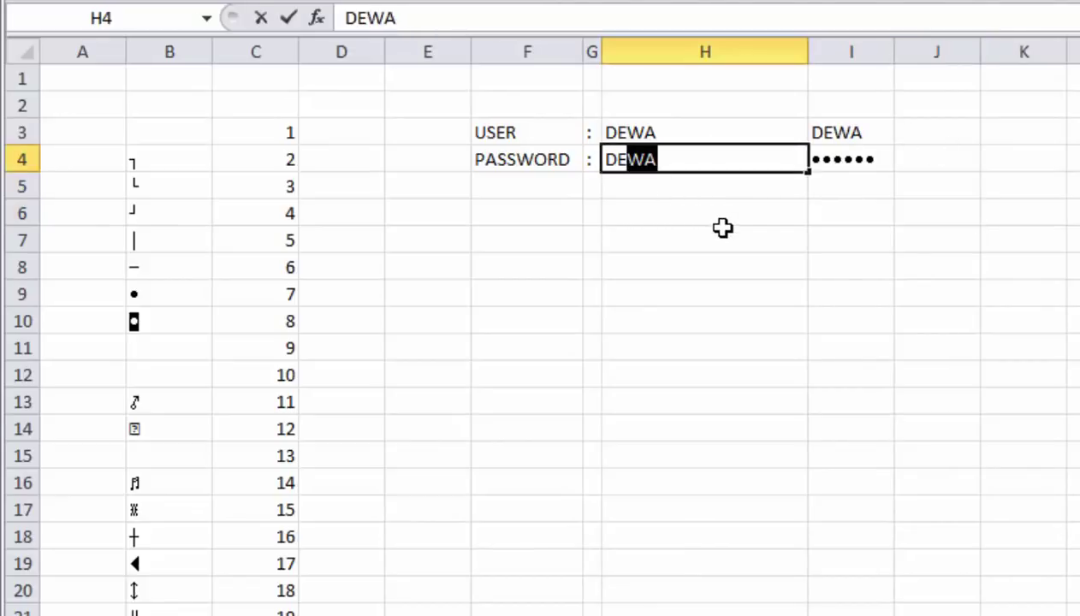
pyautogui.write('EWA19')
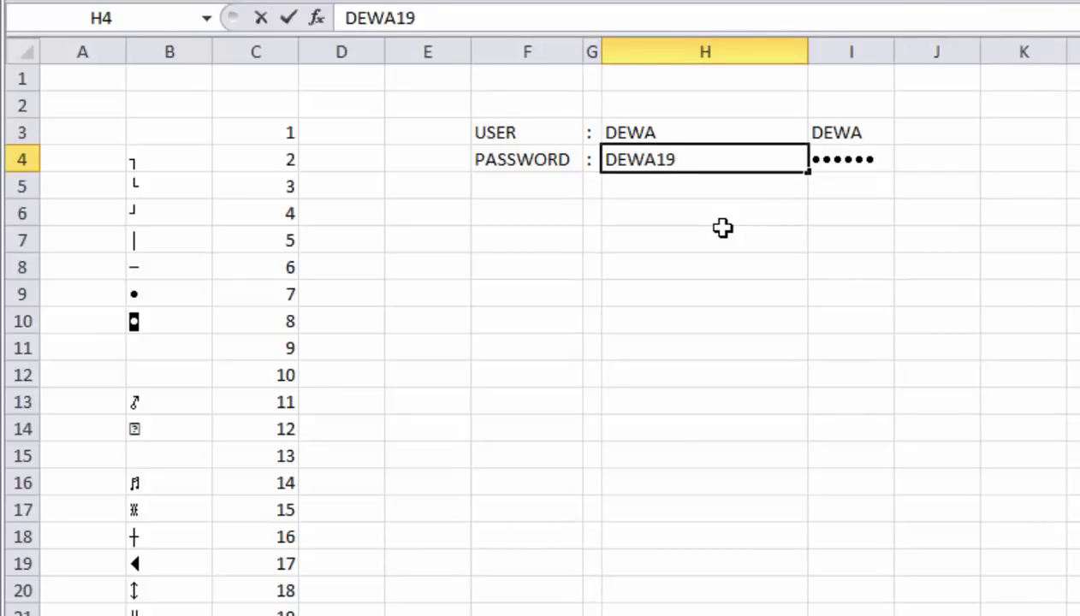
pyautogui.write('TERBARU')
pyautogui.press('Return')
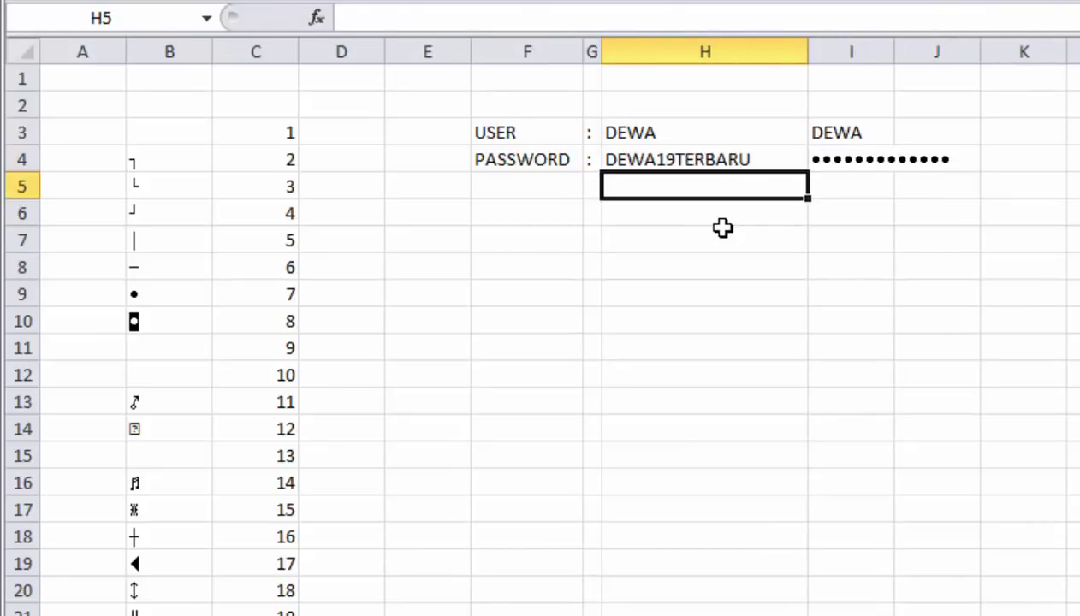
pyautogui.click(847, 160)
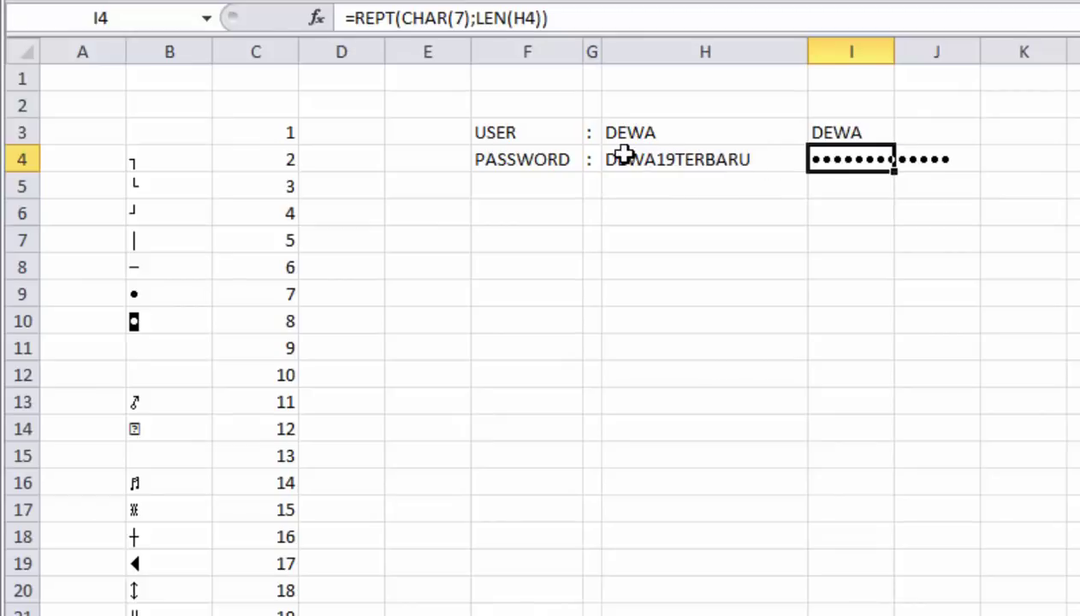
pyautogui.click(616, 156)
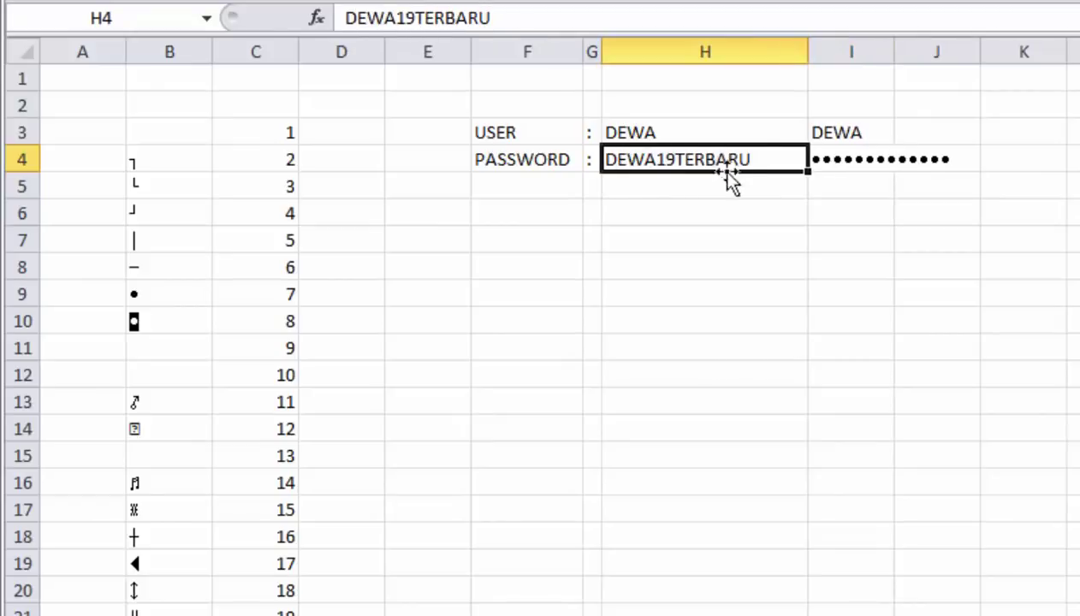
# Widen column I so all thirteen masking bullets are visible.
pyautogui.moveTo(897, 58); pyautogui.dragTo(988, 53)
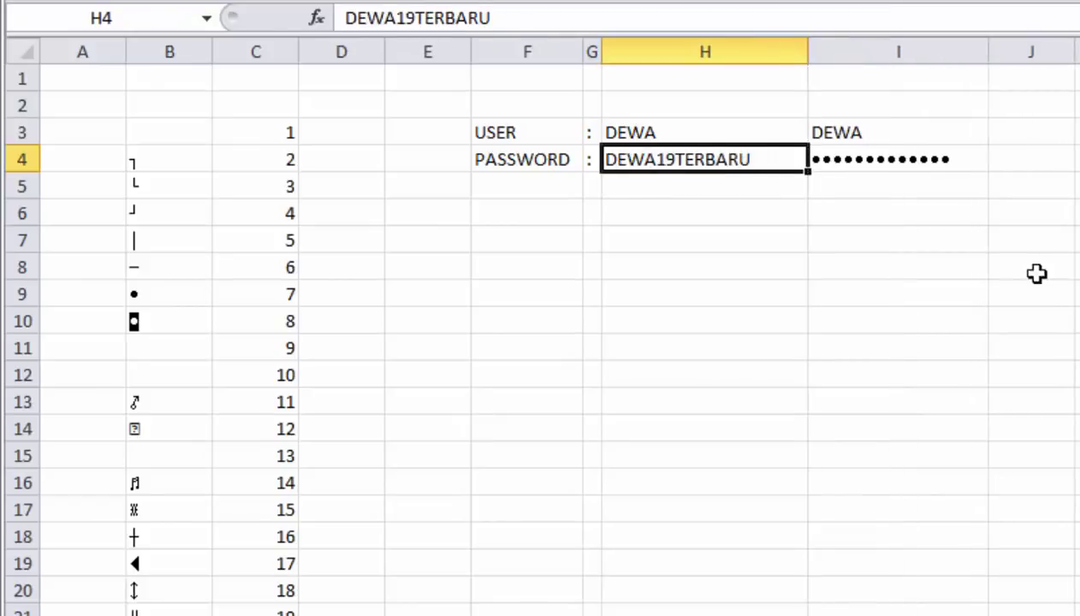
pyautogui.click(1018, 295)
pyautogui.click(664, 292)
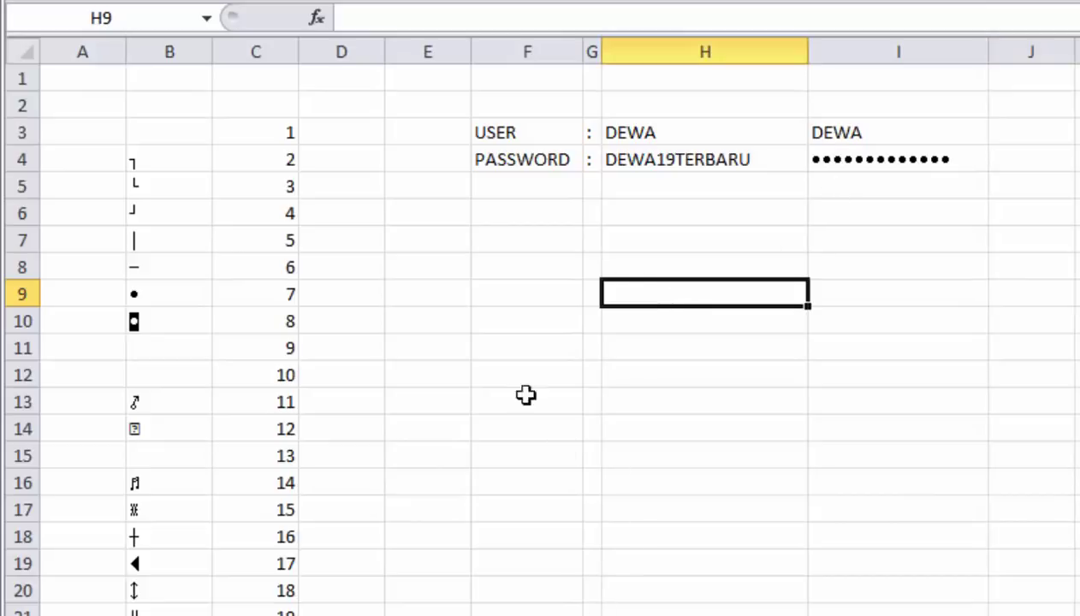
pyautogui.click(168, 148)
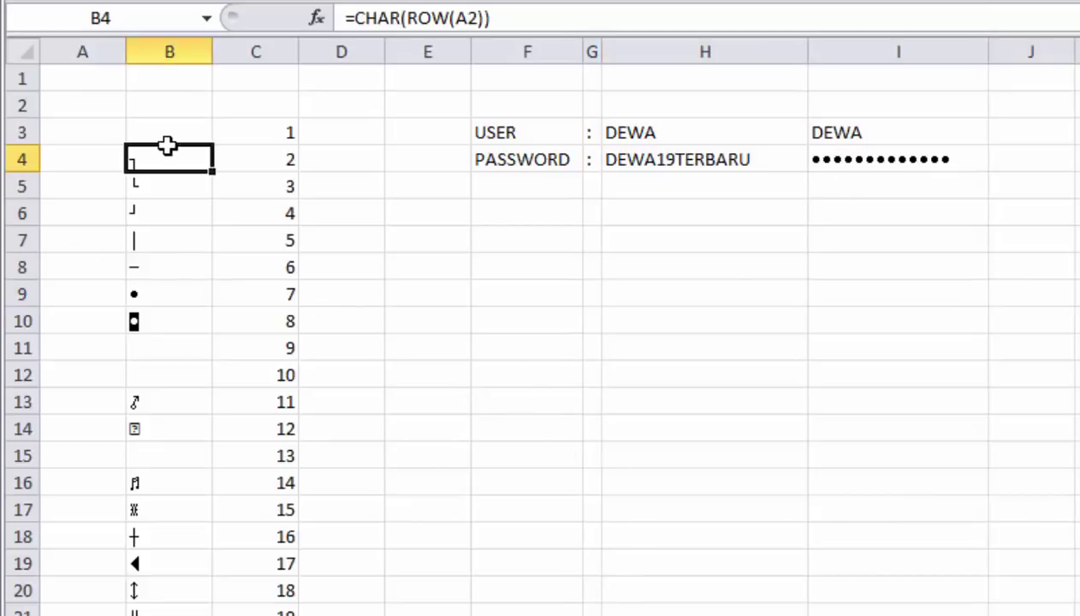
pyautogui.click(177, 130)
pyautogui.click(248, 134)
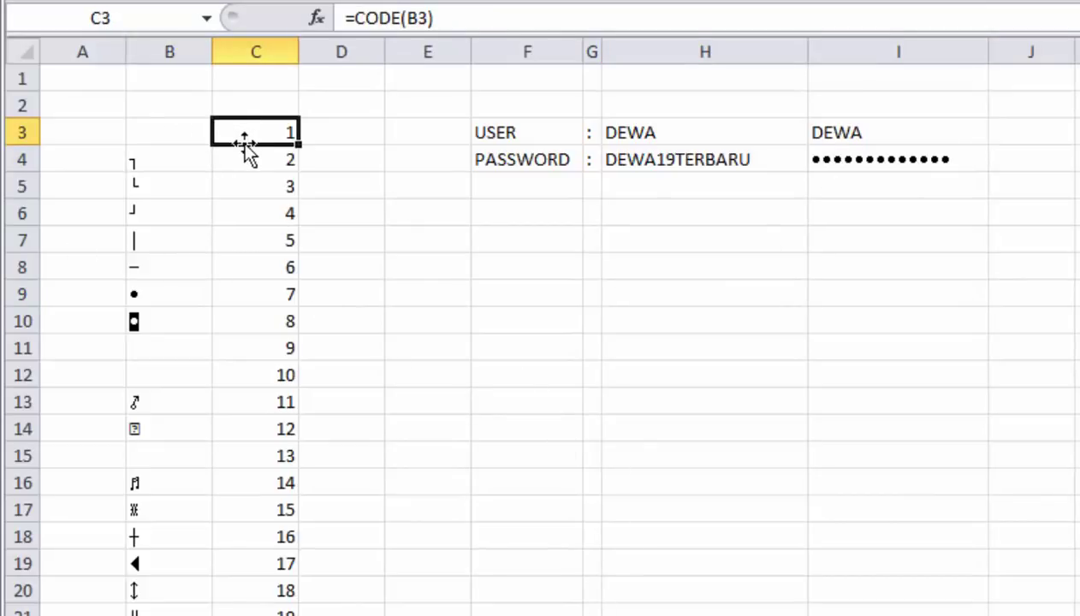
pyautogui.click(353, 214)
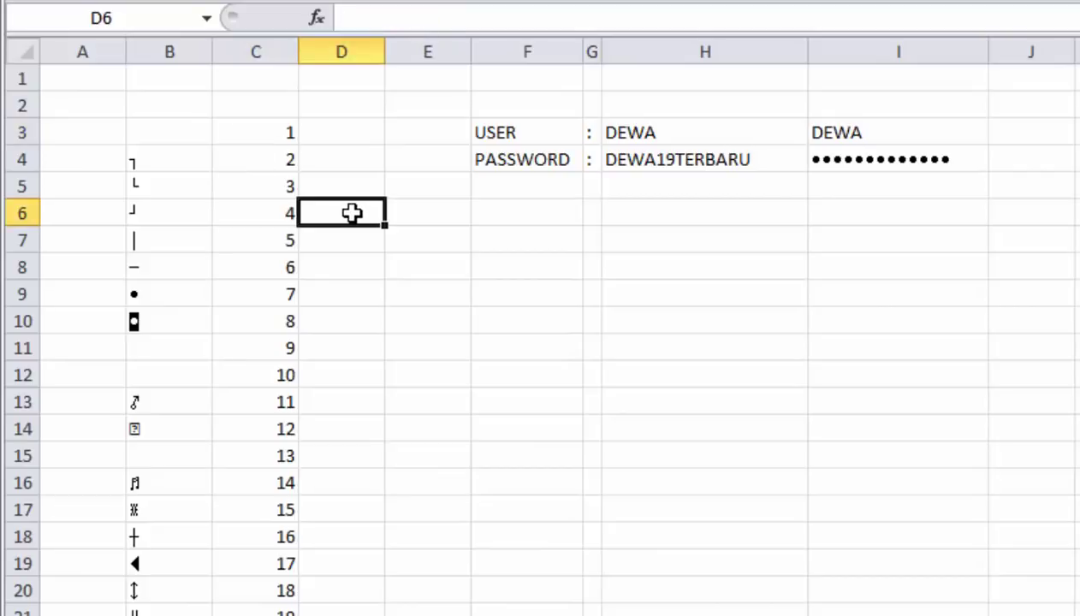
pyautogui.click(867, 190)
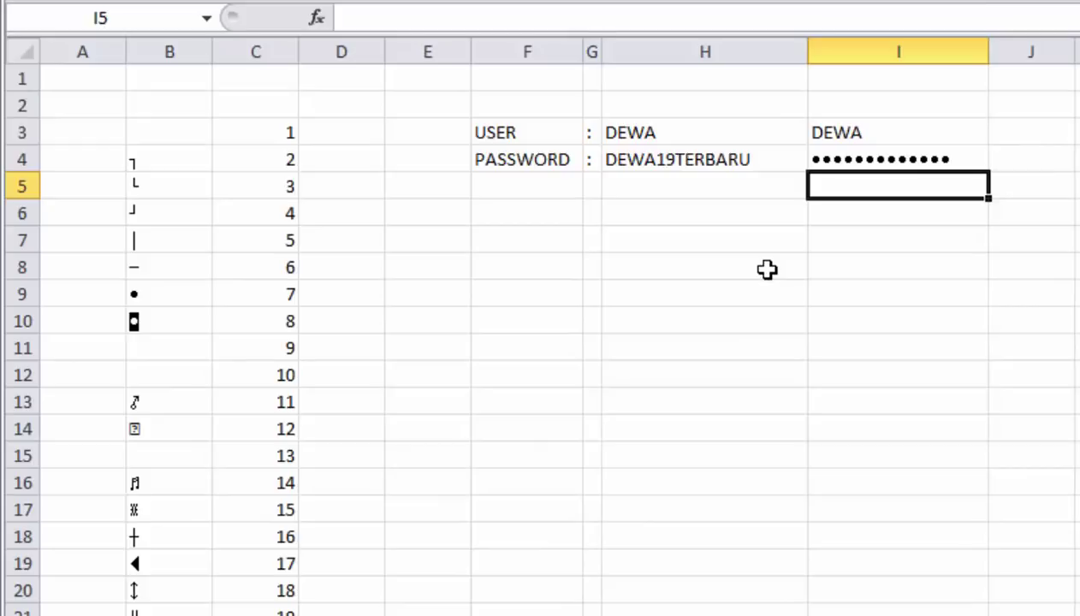
pyautogui.click(849, 210)
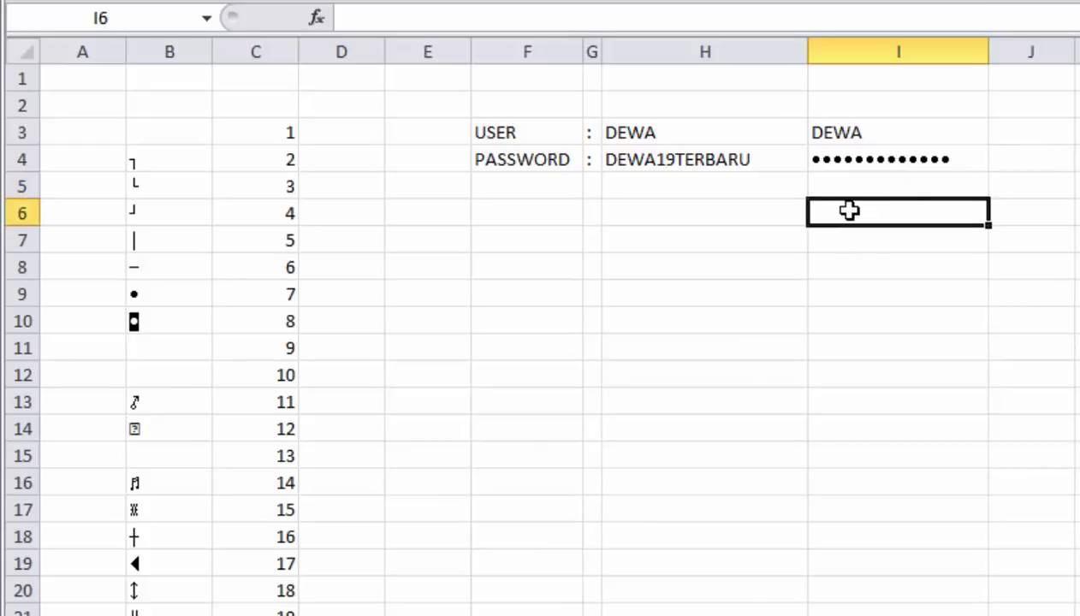
pyautogui.click(844, 154)
pyautogui.click(741, 159)
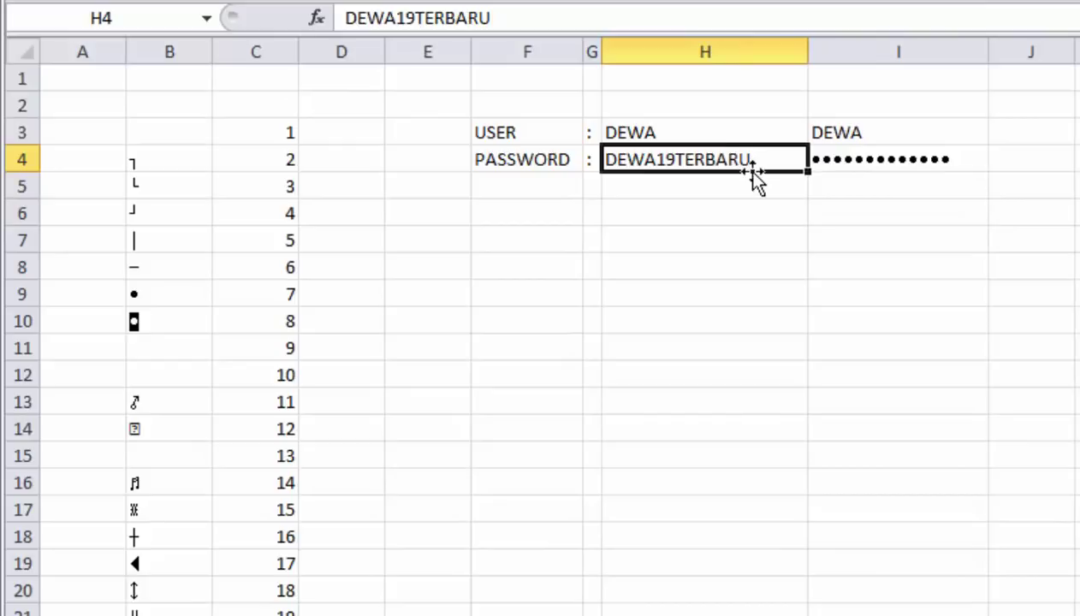
pyautogui.click(984, 267)
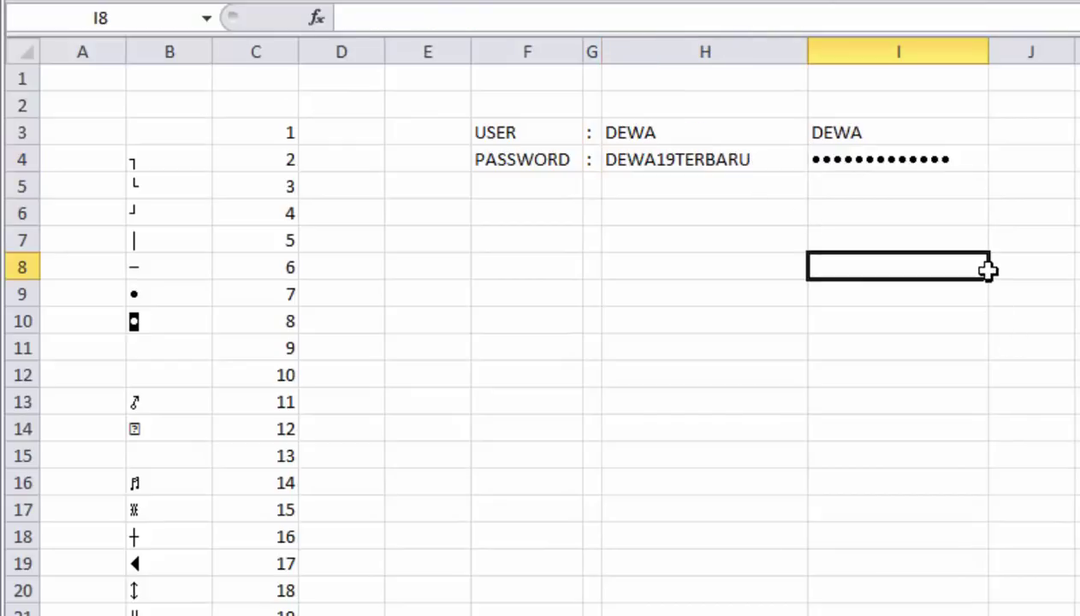
pyautogui.click(896, 185)
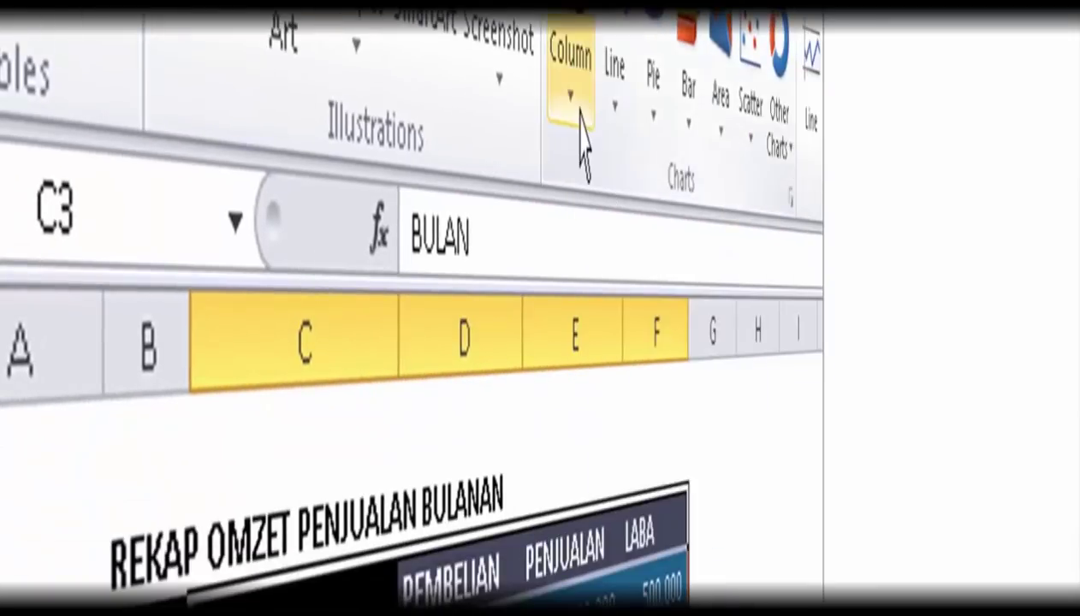
# Insert a line chart with markers and give it a right-side legend with solid dark fill.
pyautogui.click(618, 84)
pyautogui.click(622, 453)
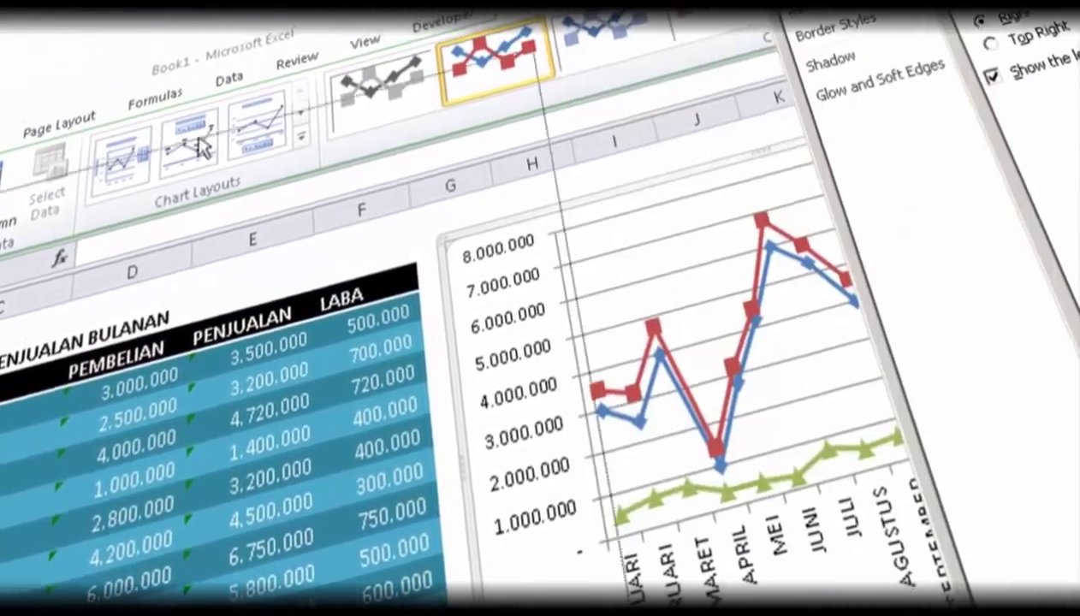
pyautogui.click(695, 78)
pyautogui.click(32, 370)
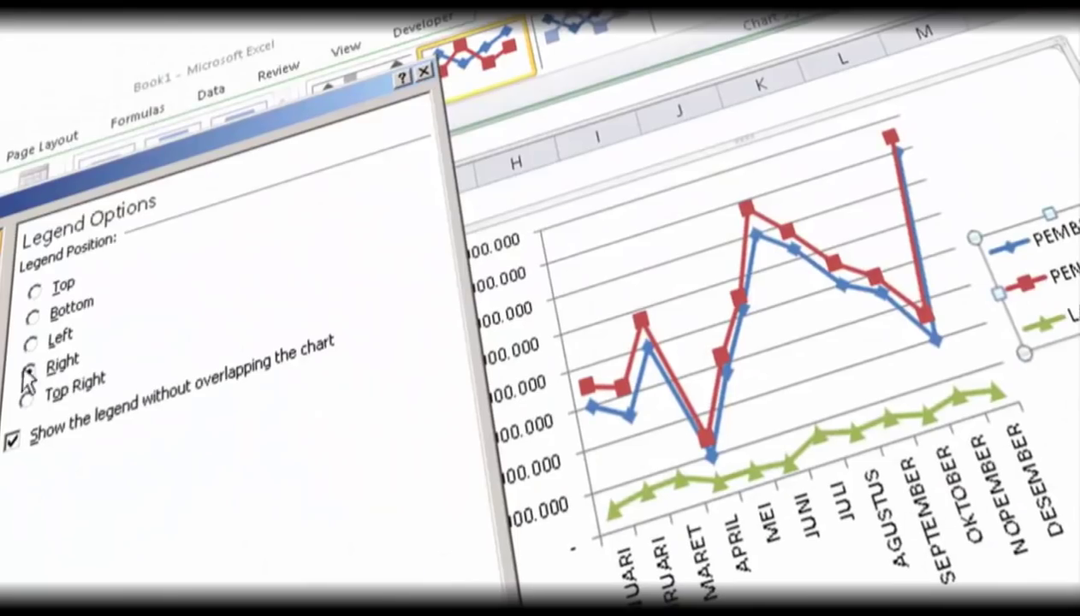
pyautogui.click(14, 294)
pyautogui.click(128, 432)
pyautogui.click(120, 498)
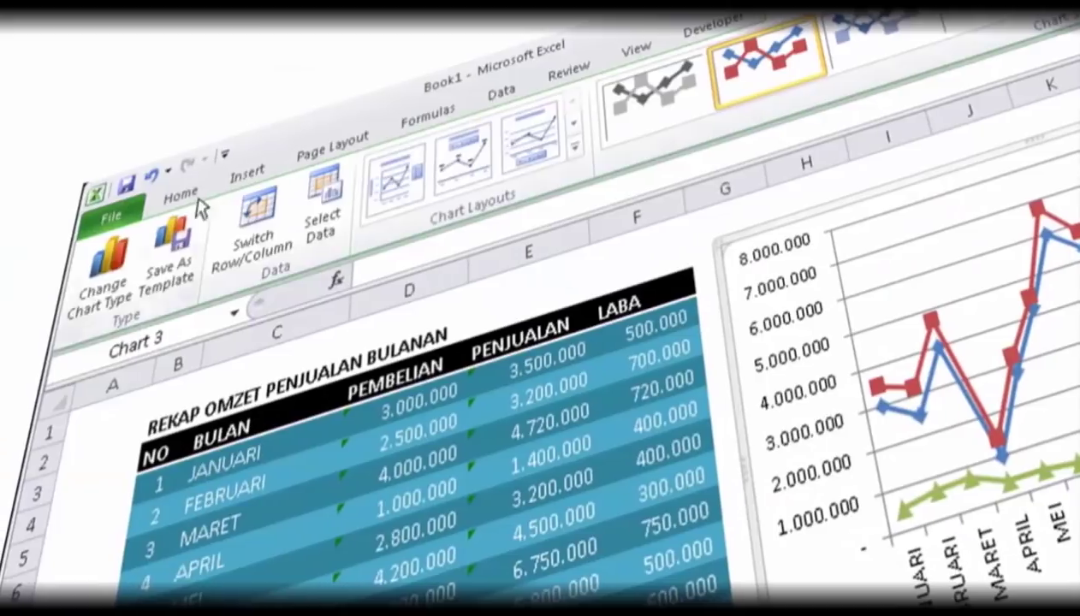
# Switch the chart's rows and columns to plot the monthly figures as series.
pyautogui.click(196, 201)
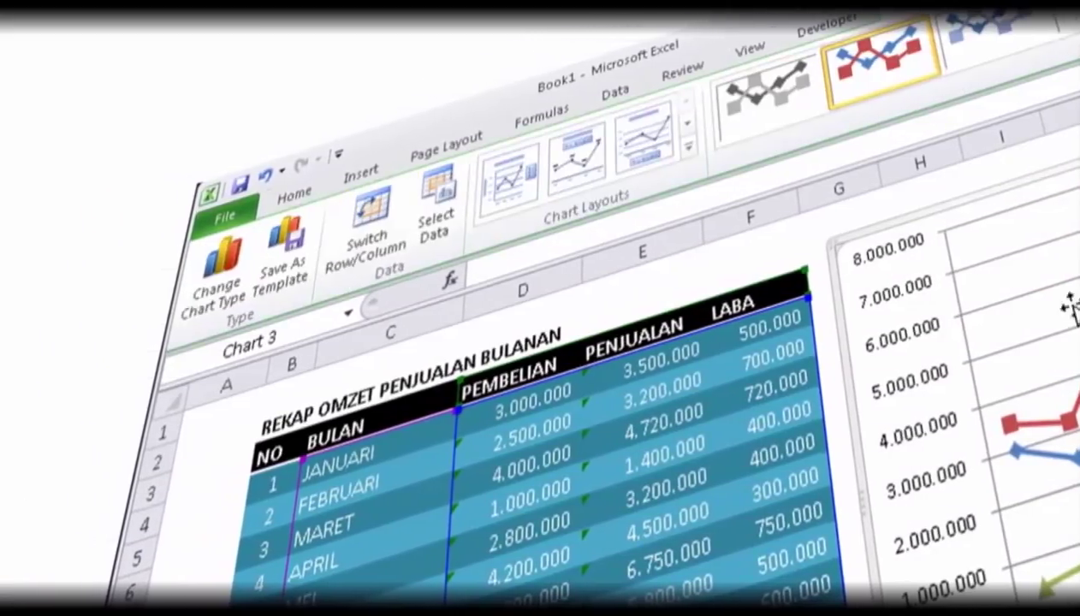
pyautogui.click(352, 233)
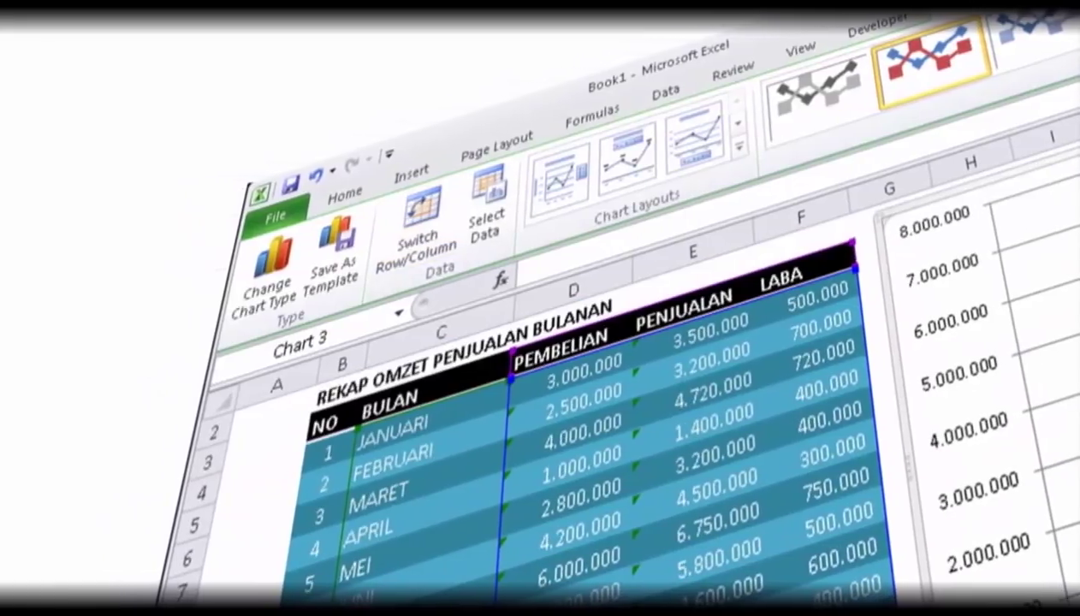
pyautogui.click(409, 210)
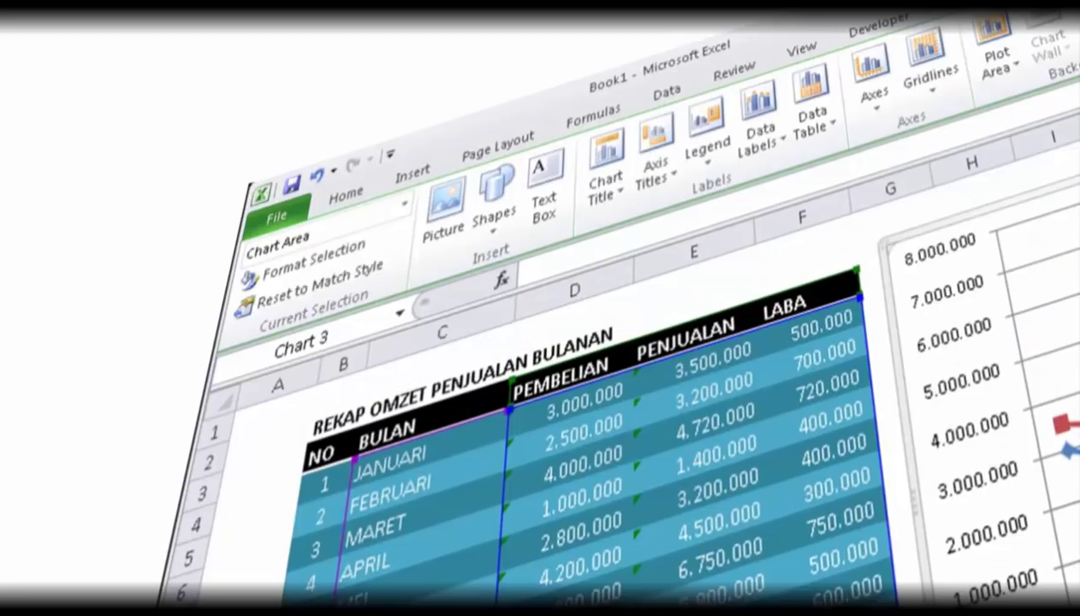
pyautogui.click(624, 200)
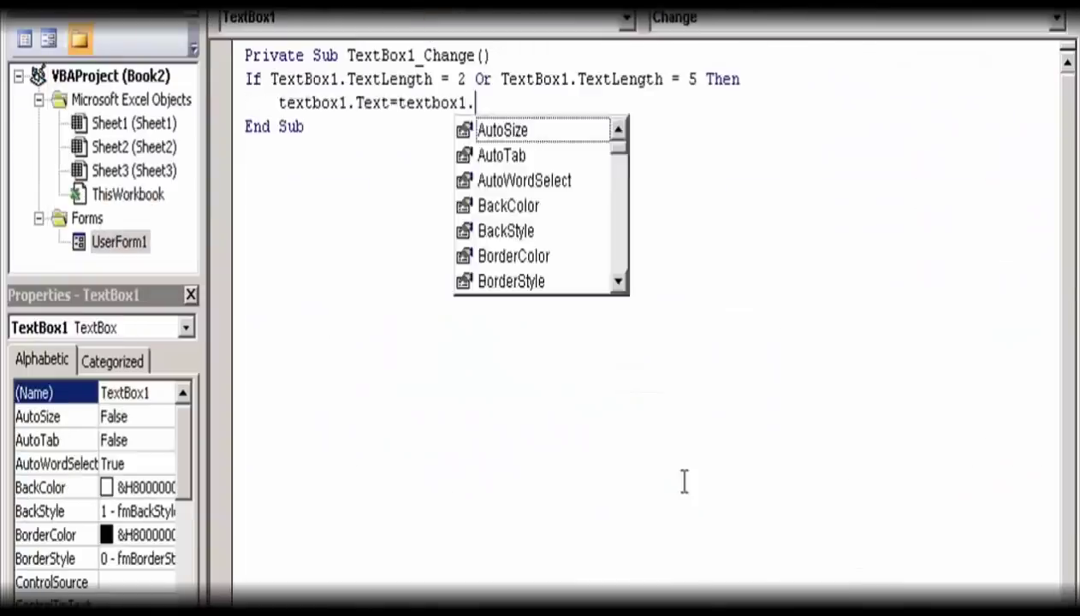